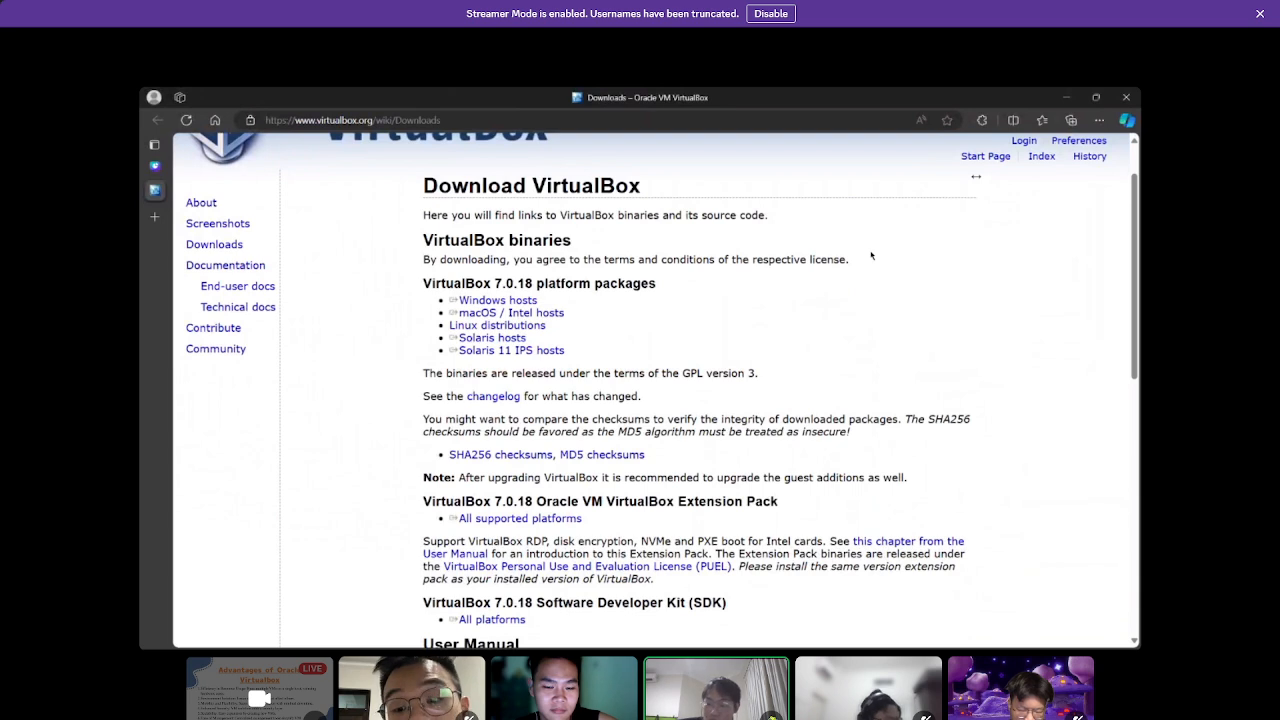
- Download the VirtualBox 7.0.18 platform package for Windows hosts
{"action": "scroll", "coordinate": [871, 256], "scroll_direction": "down", "scroll_amount": 1}
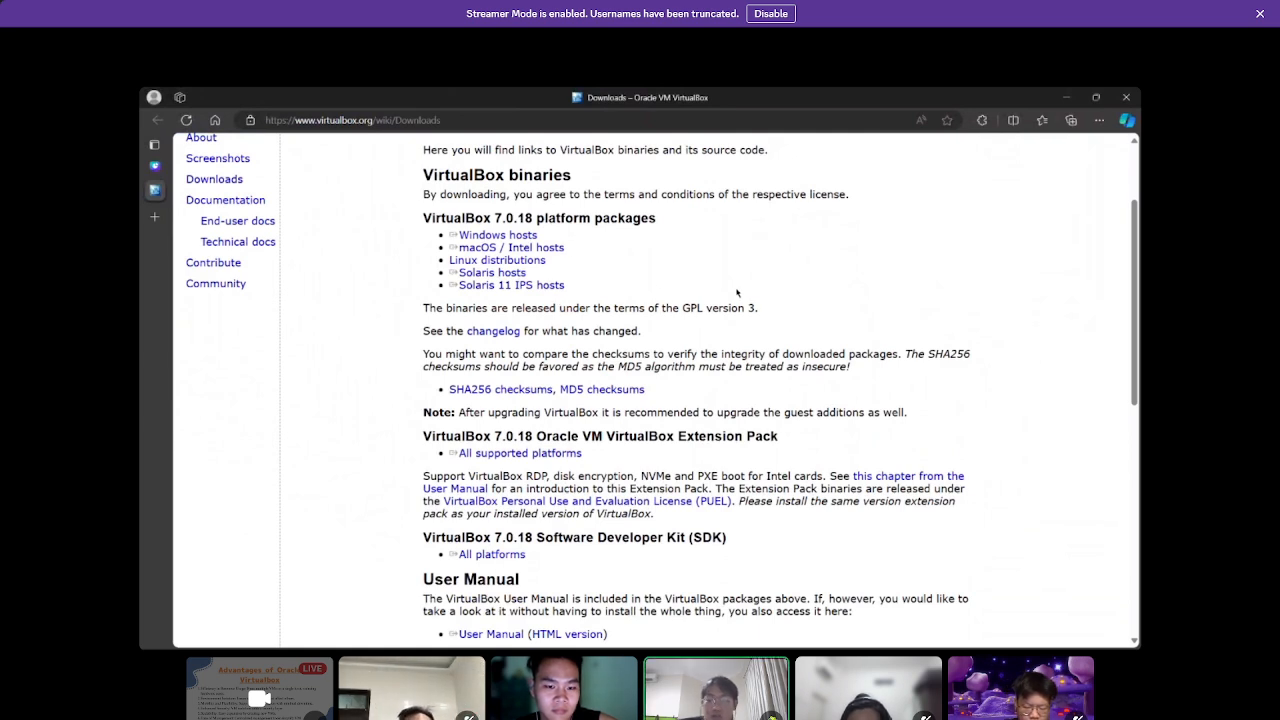
{"action": "scroll", "coordinate": [702, 276], "scroll_direction": "down", "scroll_amount": 1}
{"action": "scroll", "coordinate": [695, 275], "scroll_direction": "up", "scroll_amount": 1}
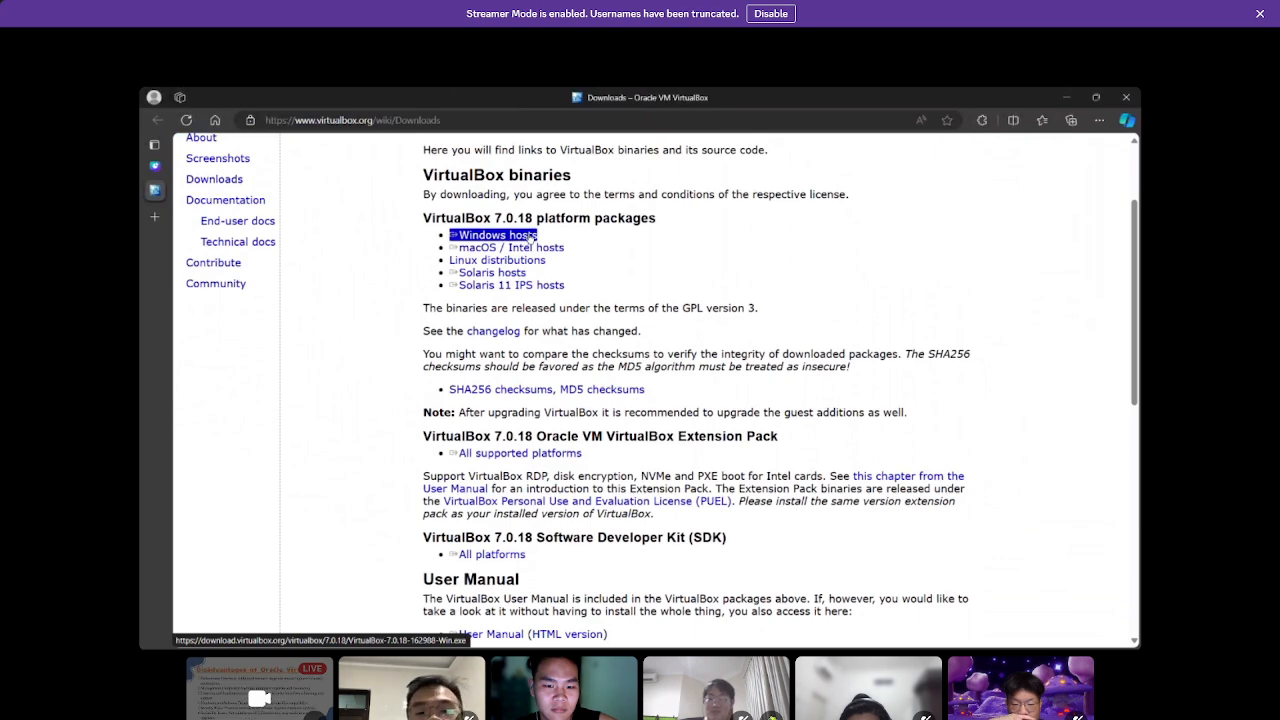
{"action": "left_click", "coordinate": [531, 236]}
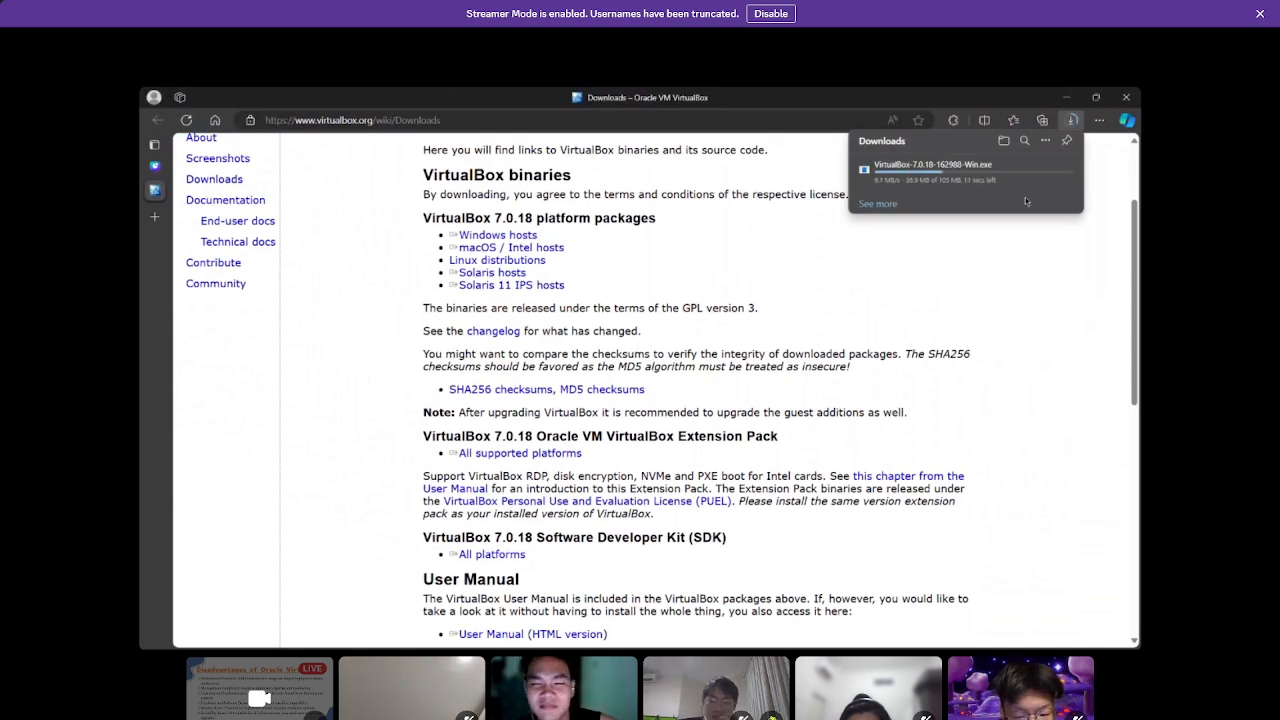
{"action": "key", "text": "alt+Tab"}
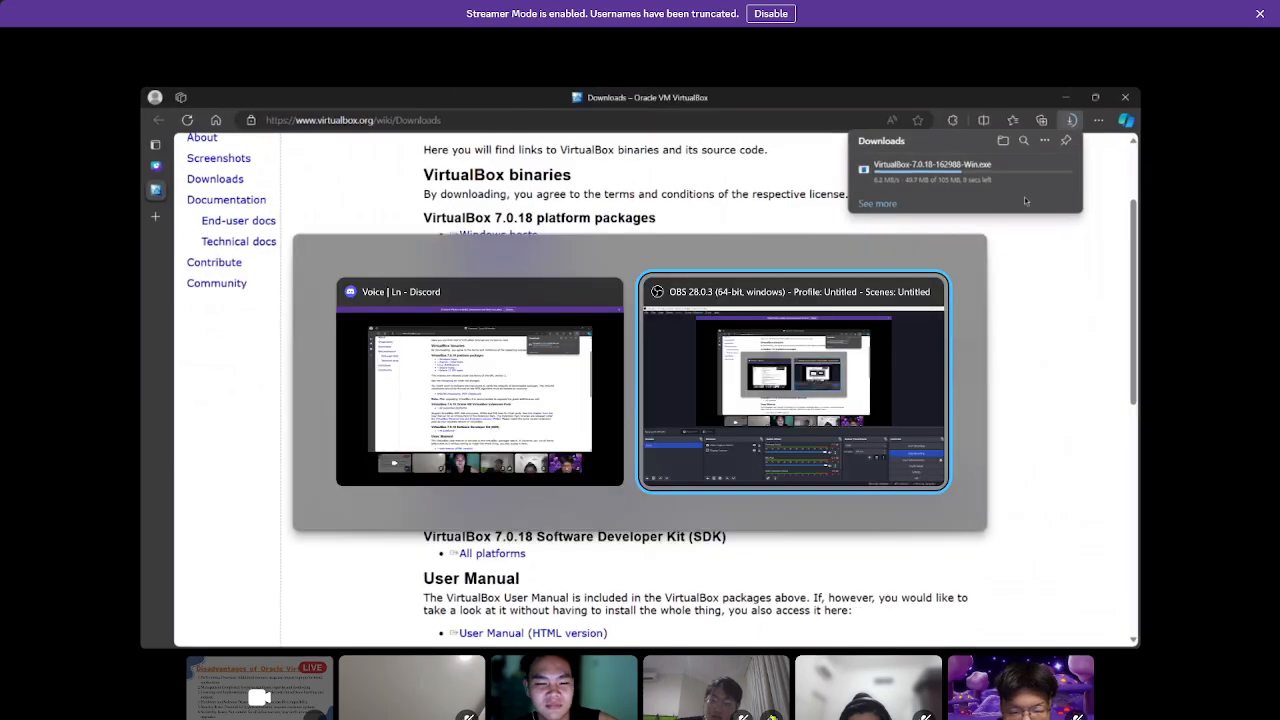
{"action": "key", "text": "alt+Tab"}
{"action": "key", "text": "alt+Tab"}
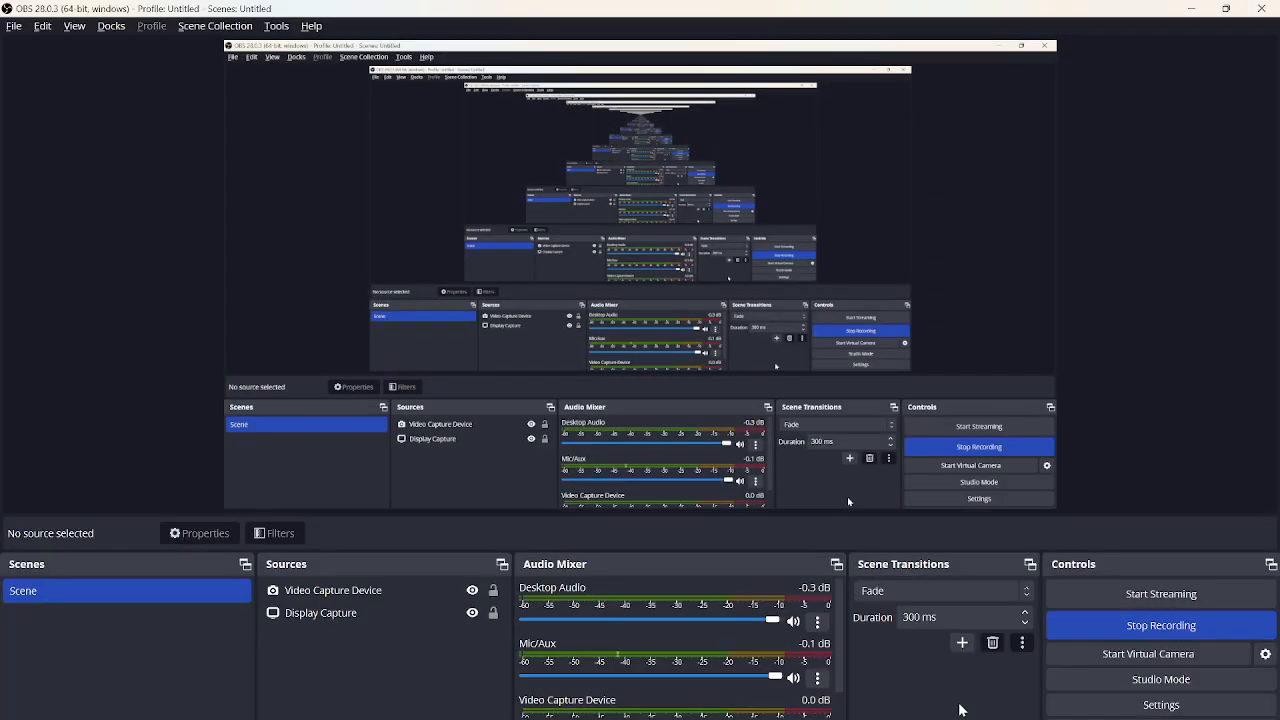
{"action": "key", "text": "alt+Tab"}
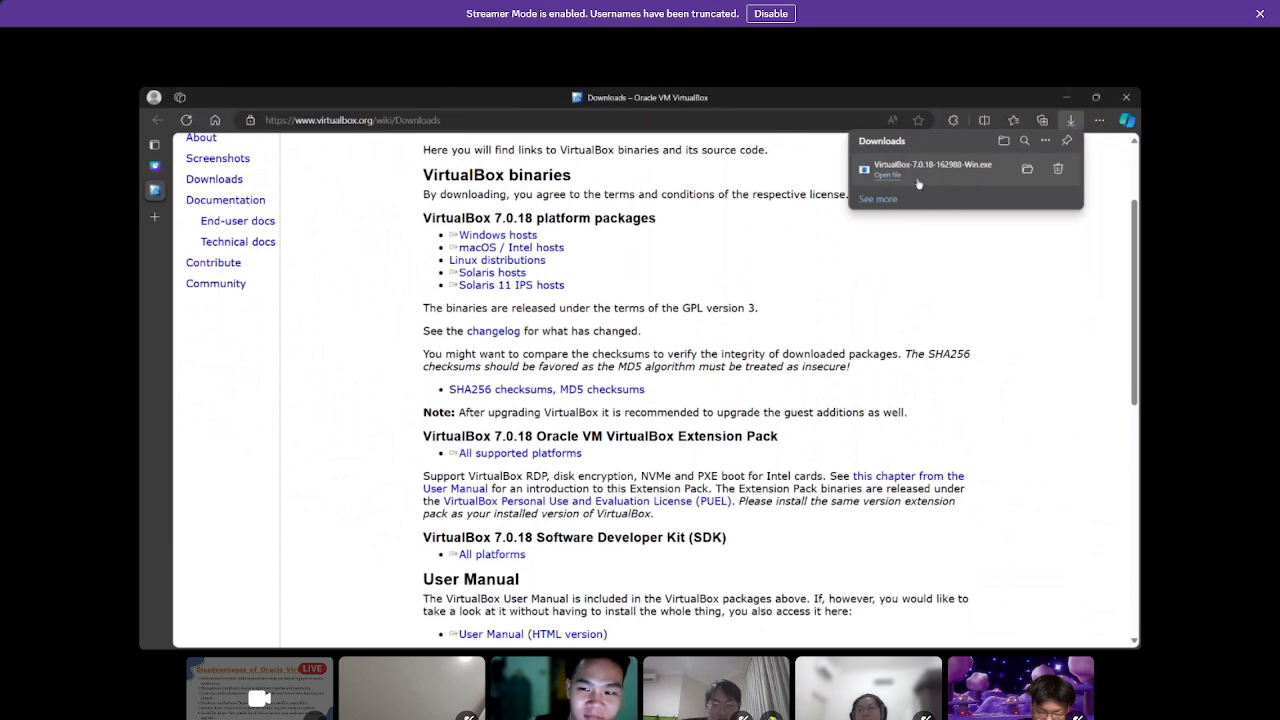
- Launch the downloaded VirtualBox 7.0.18 installer and advance to the Ready to Install page with default features, accepting the network interfaces warning
{"action": "left_click", "coordinate": [890, 181]}
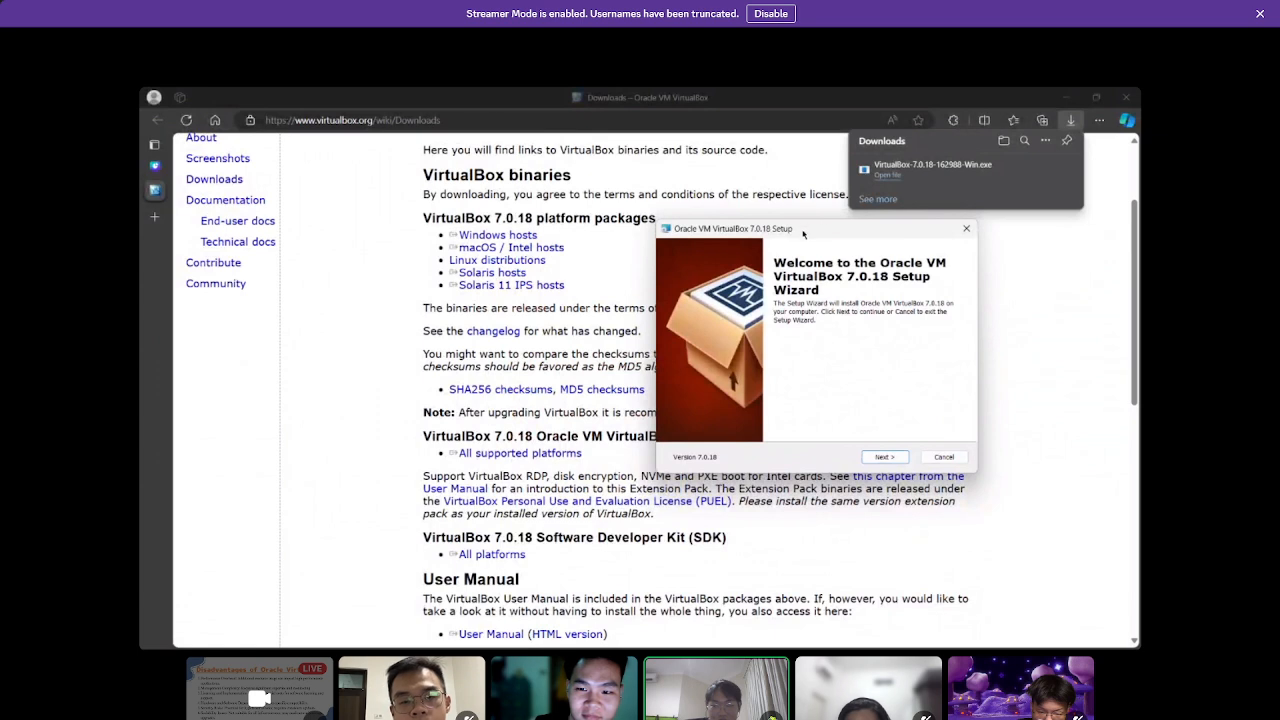
{"action": "left_click_drag", "start_coordinate": [802, 233], "coordinate": [750, 270]}
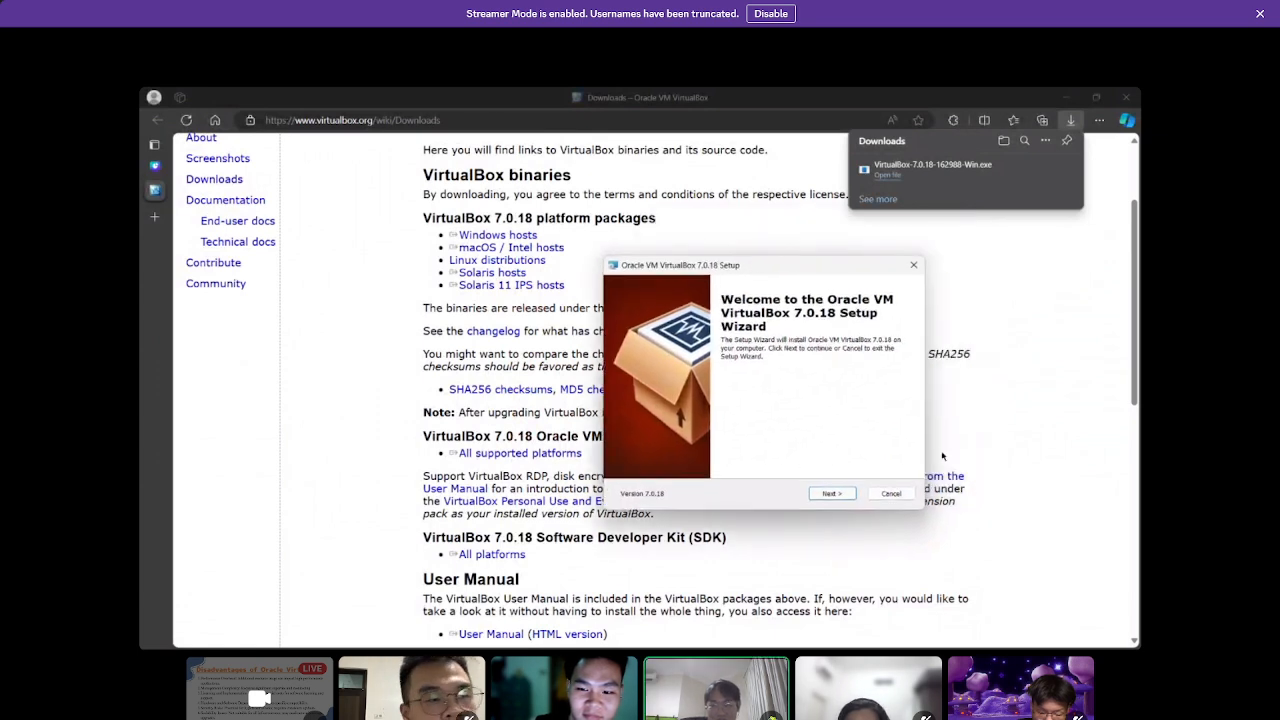
{"action": "left_click", "coordinate": [831, 493]}
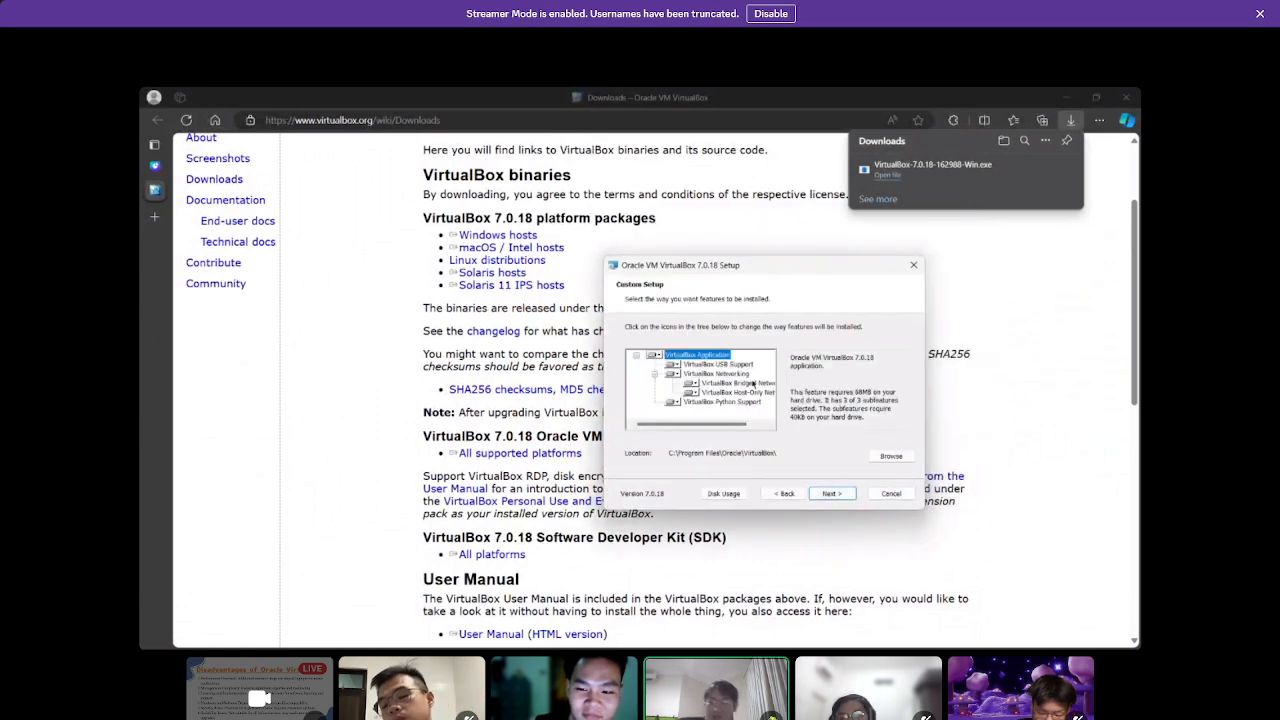
{"action": "left_click", "coordinate": [829, 493]}
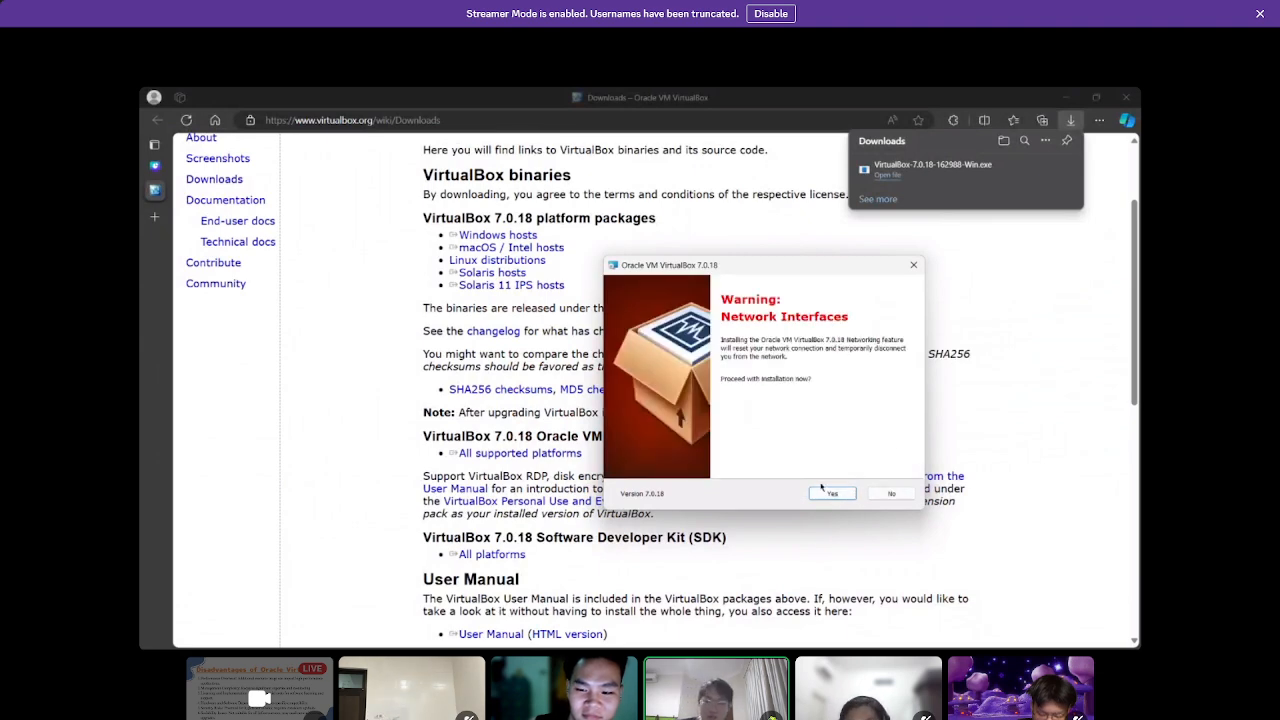
{"action": "left_click", "coordinate": [831, 493]}
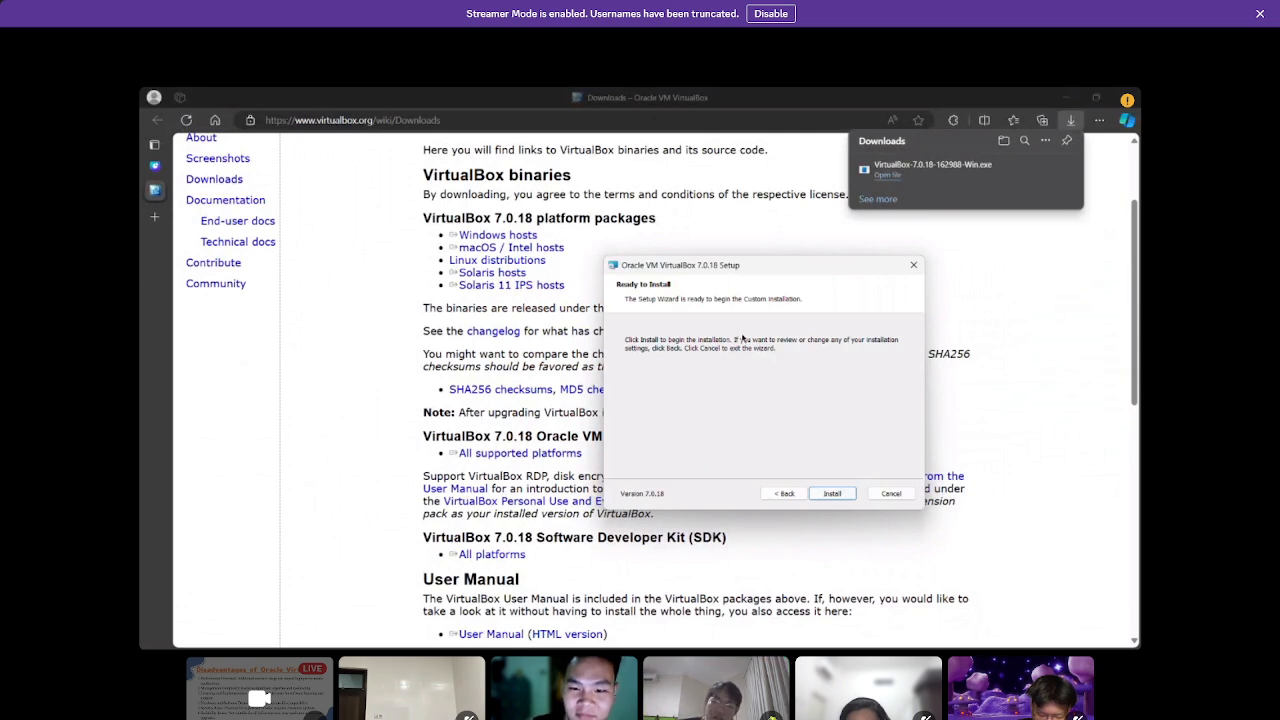
{"action": "left_click_drag", "start_coordinate": [775, 271], "coordinate": [781, 314]}
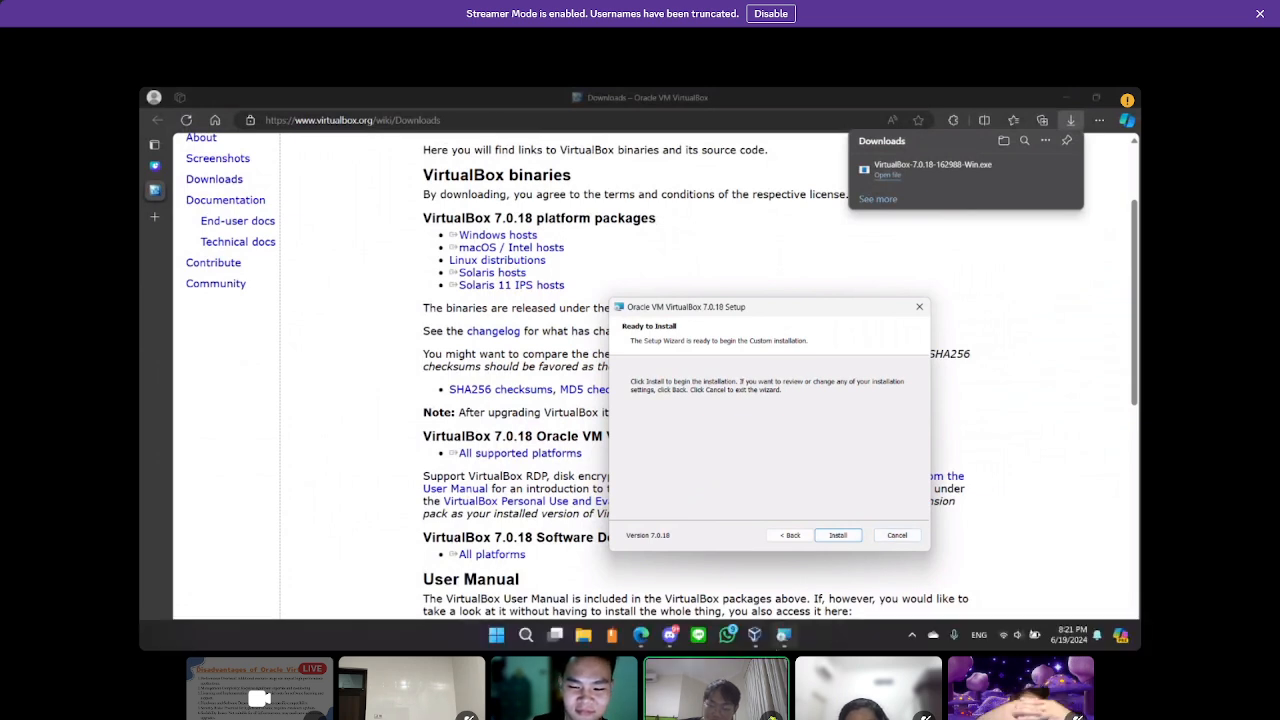
{"action": "mouse_move", "coordinate": [756, 645]}
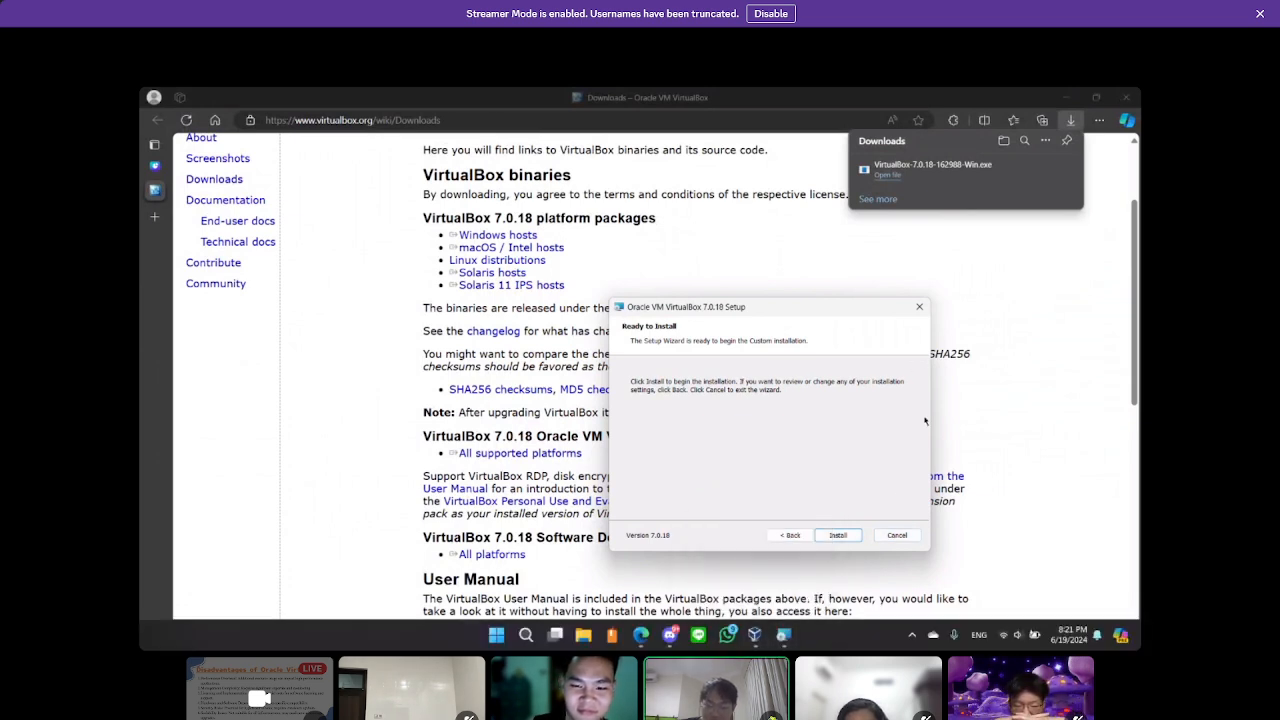
- Cancel the VirtualBox 7.0.18 installation and exit the setup wizard
{"action": "left_click", "coordinate": [902, 535]}
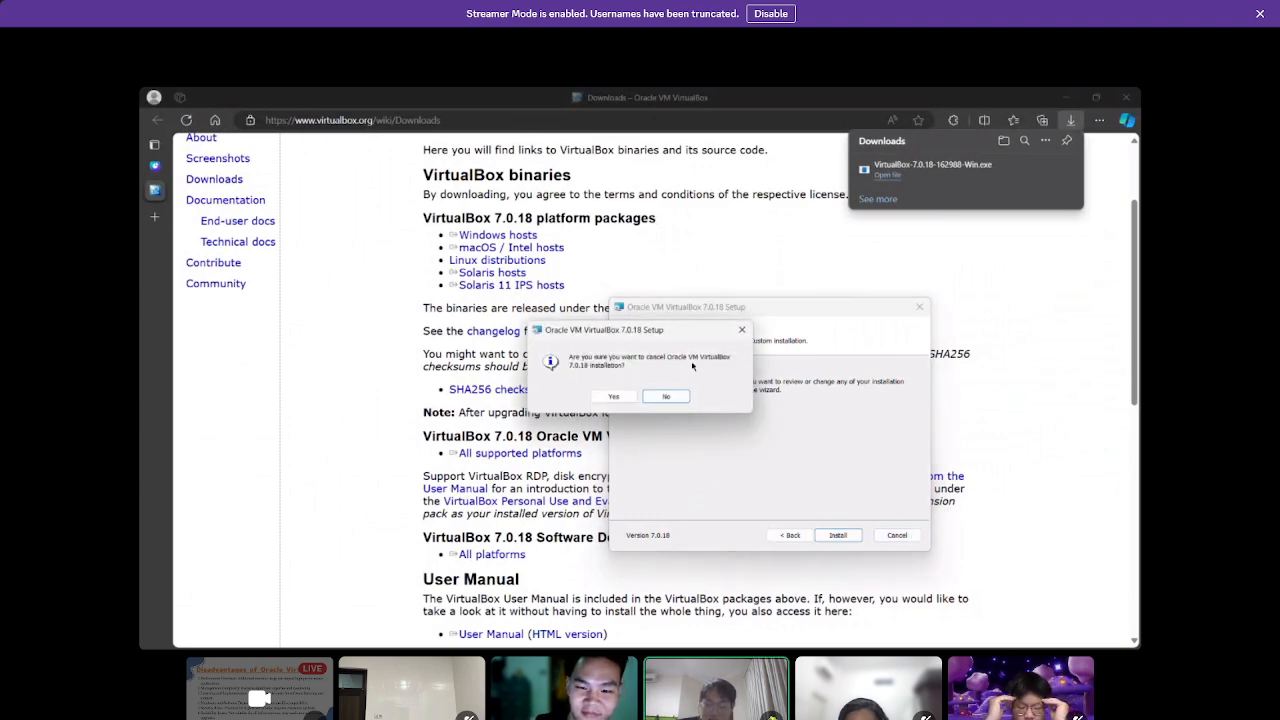
{"action": "left_click", "coordinate": [614, 396]}
{"action": "left_click", "coordinate": [838, 535]}
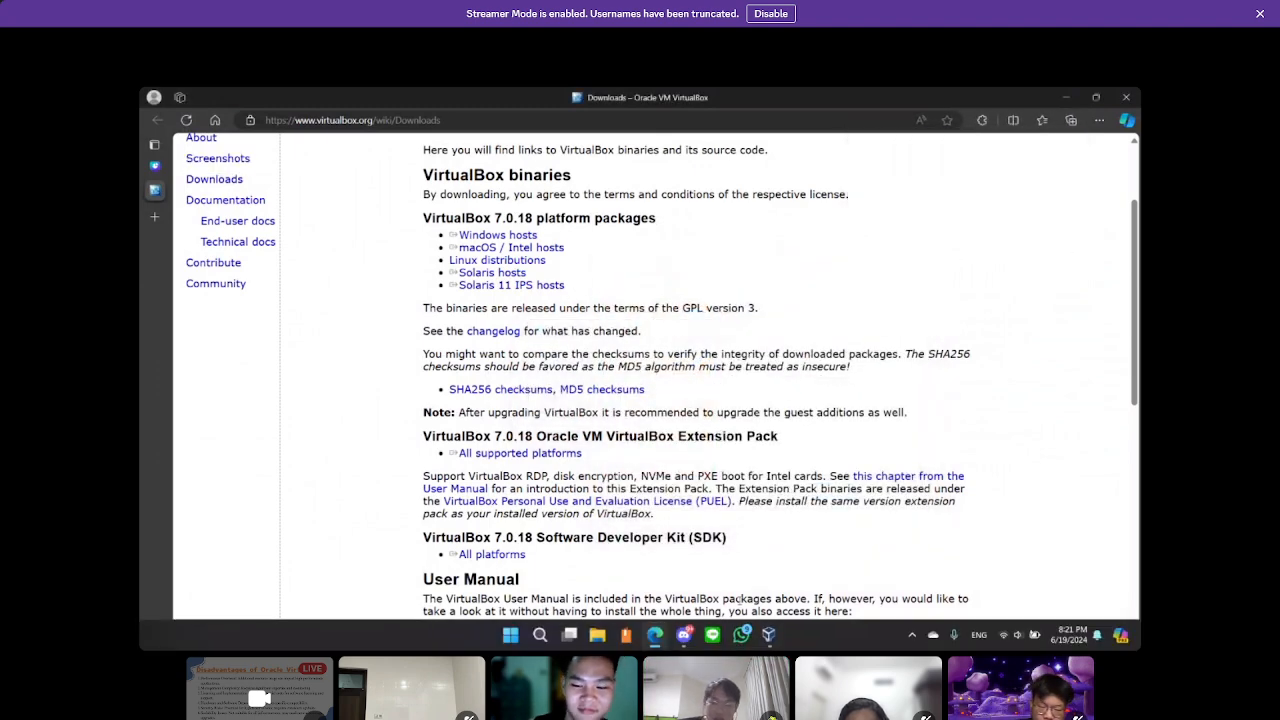
- Switch to the Canva presentation and show the "Tutorial of Oracle Virtualbox" slide
{"action": "left_click", "coordinate": [156, 166]}
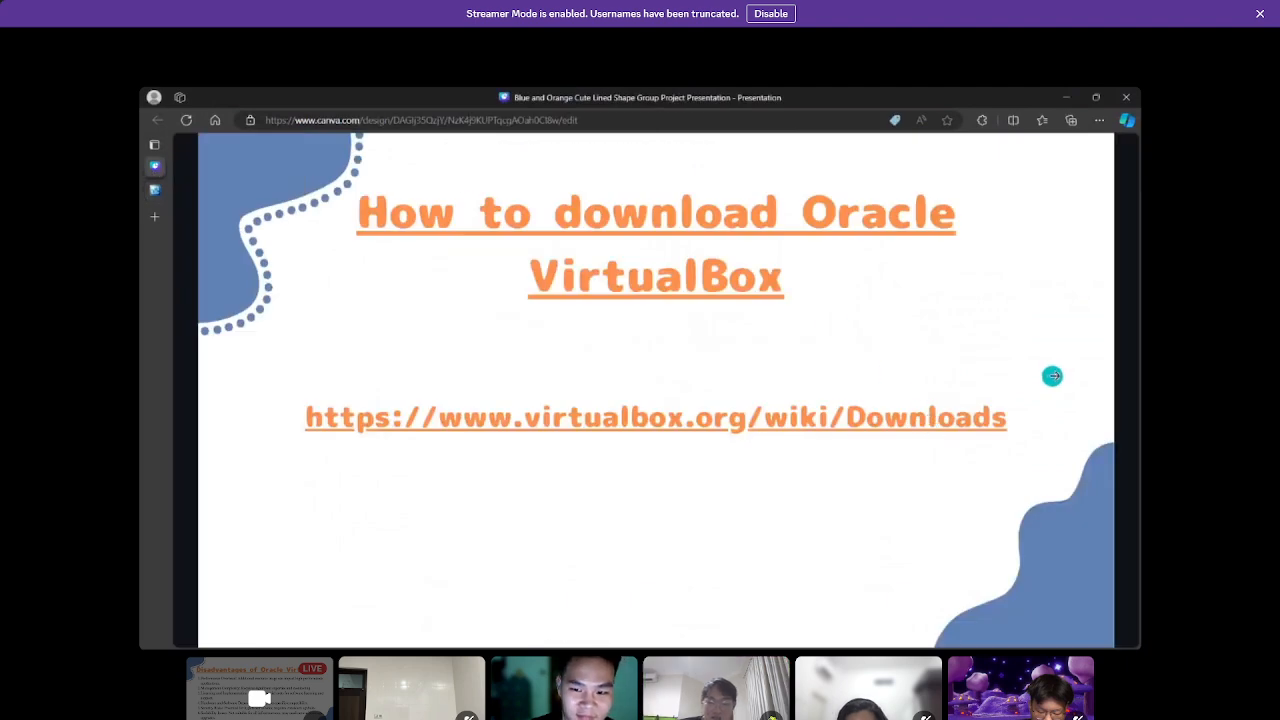
{"action": "left_click", "coordinate": [1126, 348]}
{"action": "left_click", "coordinate": [1132, 337]}
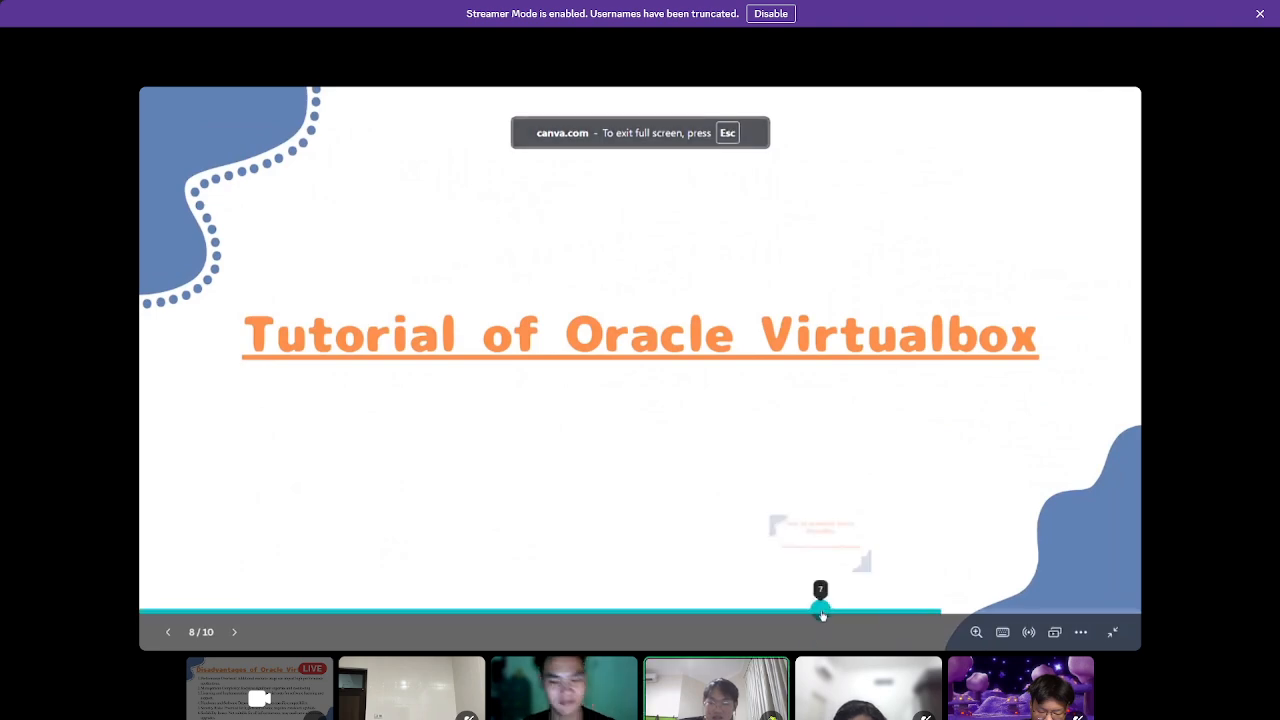
{"action": "key", "text": "alt+Tab"}
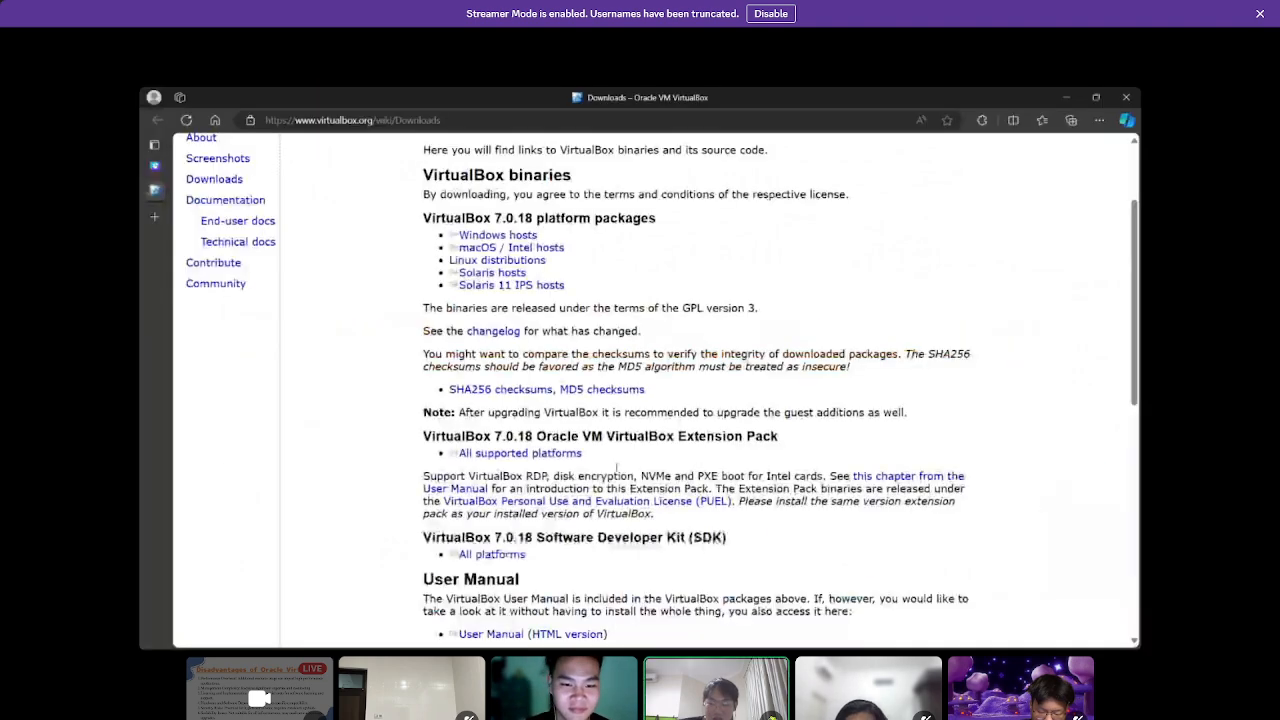
{"action": "key", "text": "alt+Tab"}
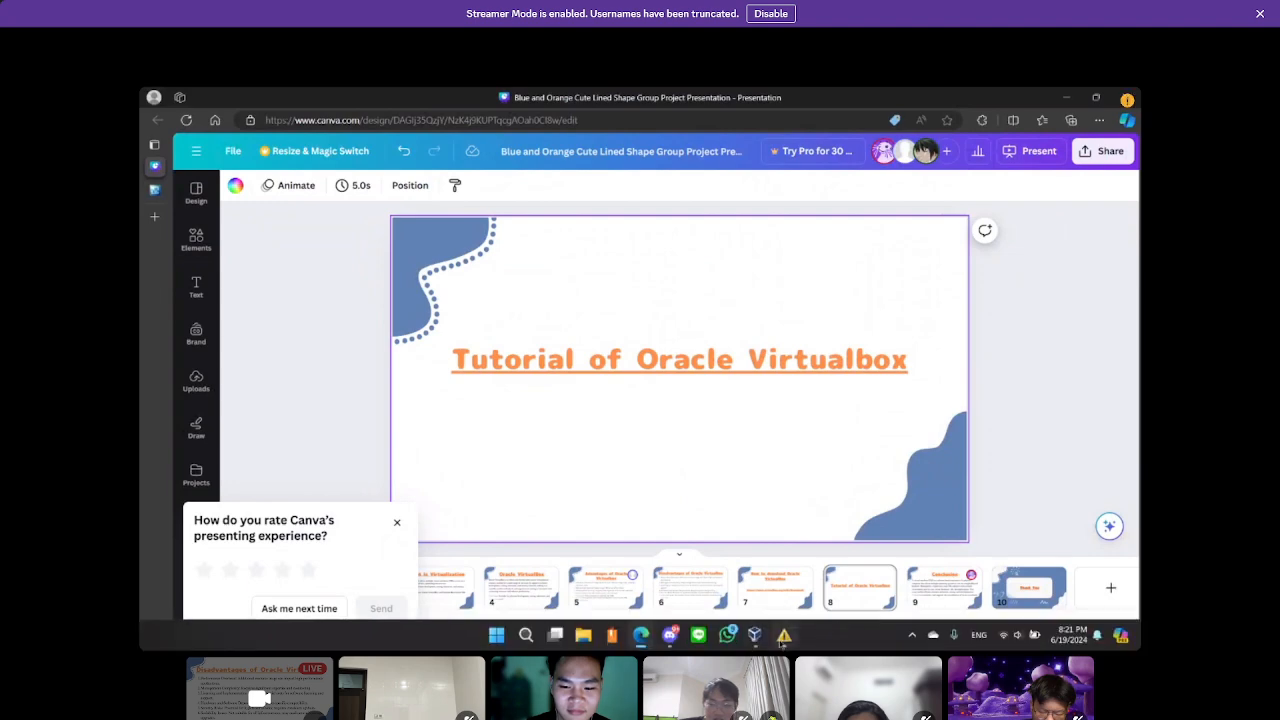
- Switch to Oracle VM VirtualBox Manager, start the Verulam Blue VM Spark SQL and Hadoop Course machine and show its desktop
{"action": "mouse_move", "coordinate": [754, 645]}
{"action": "left_click", "coordinate": [747, 564]}
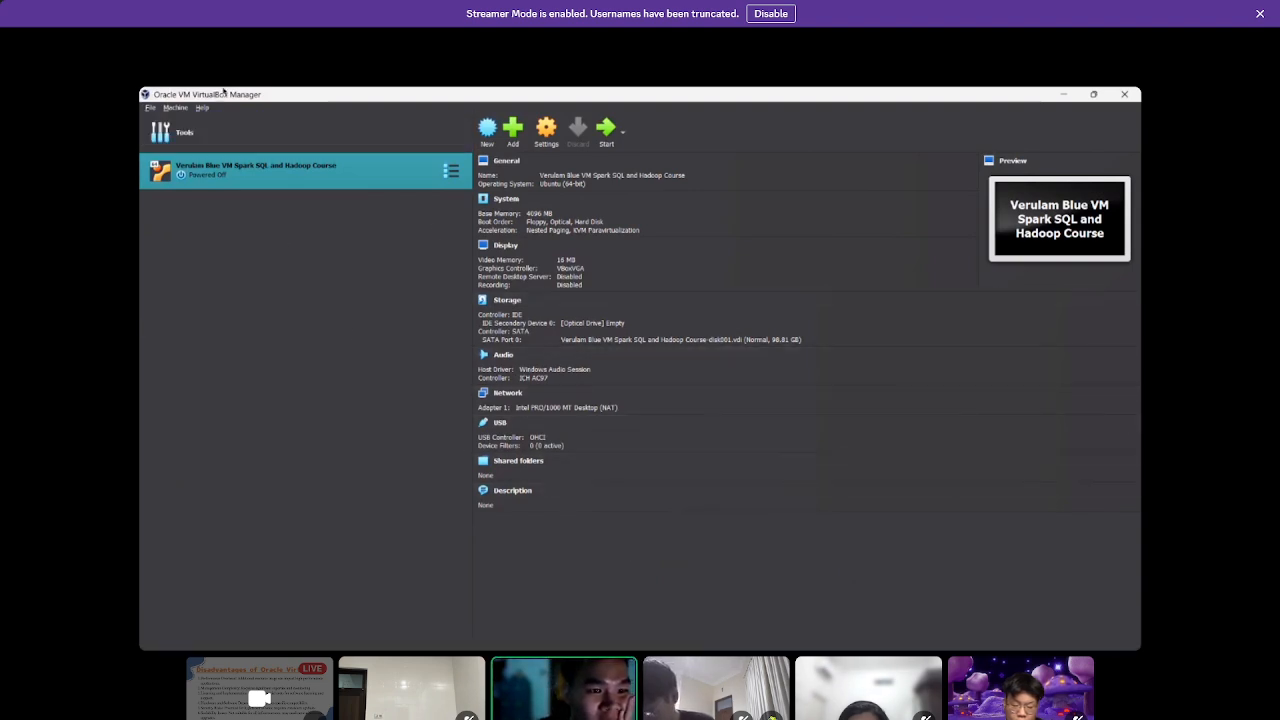
{"action": "left_click", "coordinate": [612, 127]}
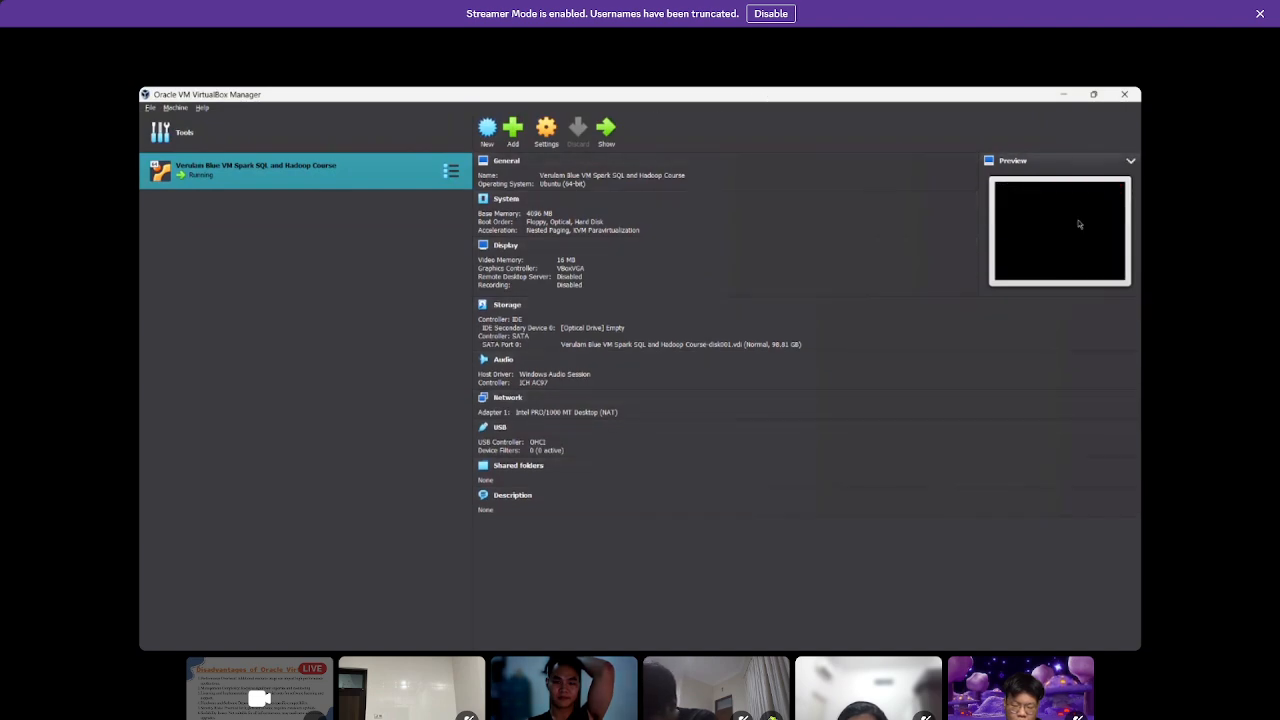
{"action": "left_click", "coordinate": [606, 127]}
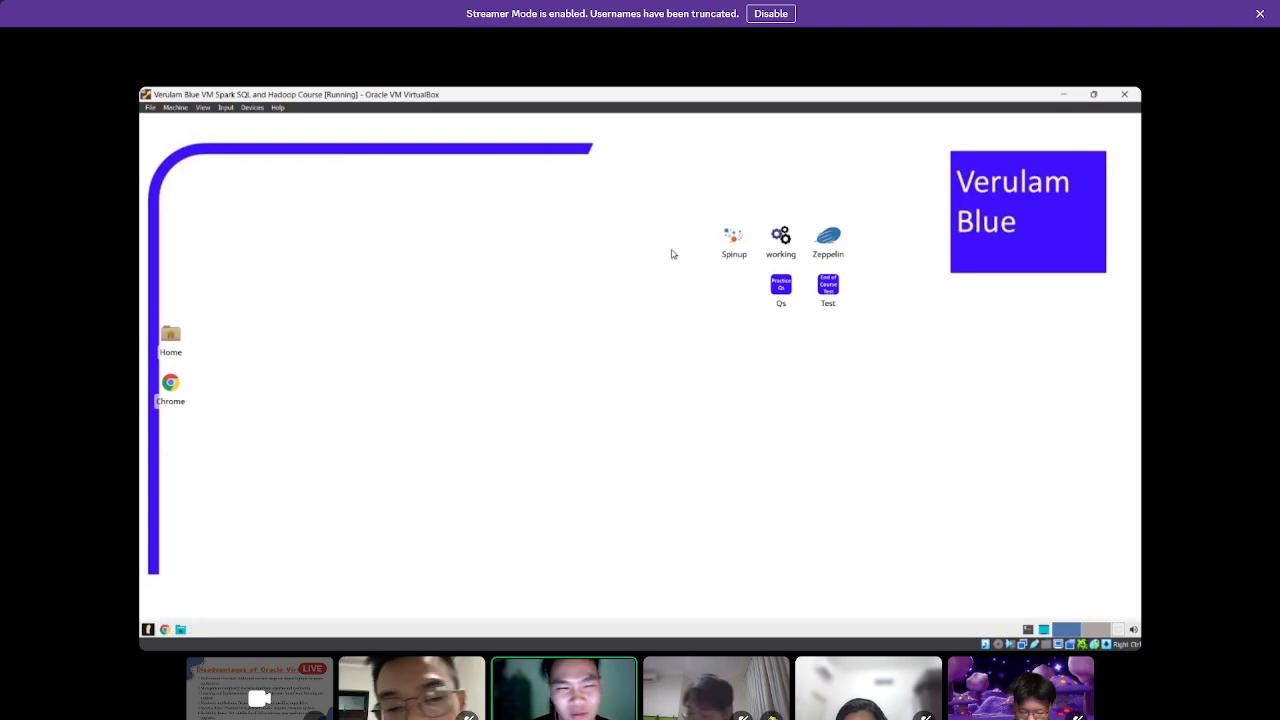
- Start Zeppelin in the virtual machine and open its home page in Chrome, dismissing the update and restore prompts
{"action": "double_click", "coordinate": [832, 243]}
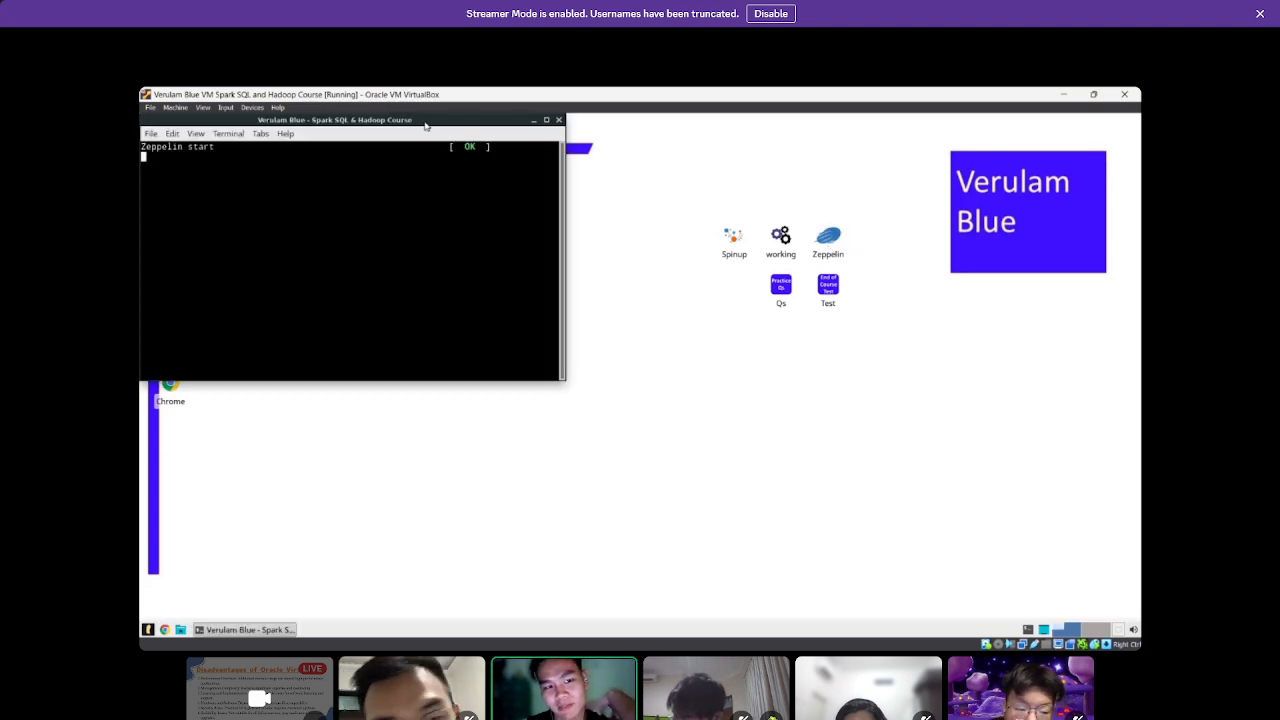
{"action": "left_click_drag", "start_coordinate": [412, 121], "coordinate": [501, 185]}
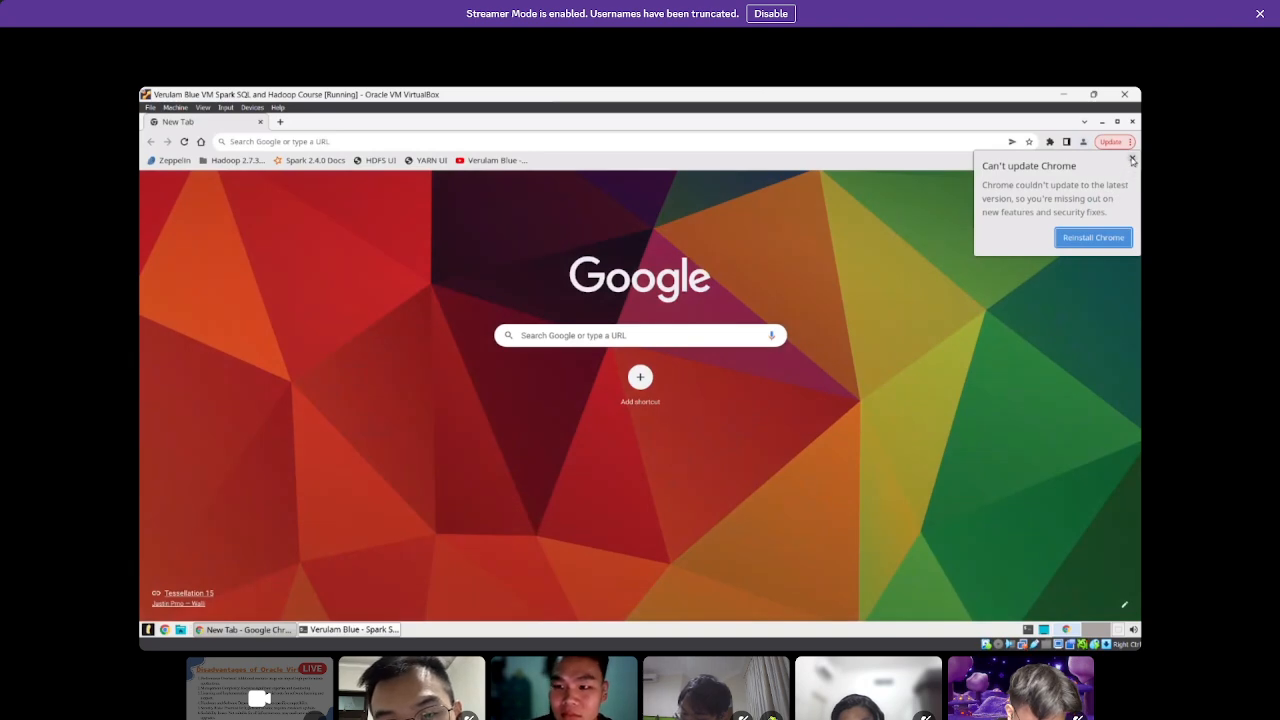
{"action": "left_click", "coordinate": [1132, 159]}
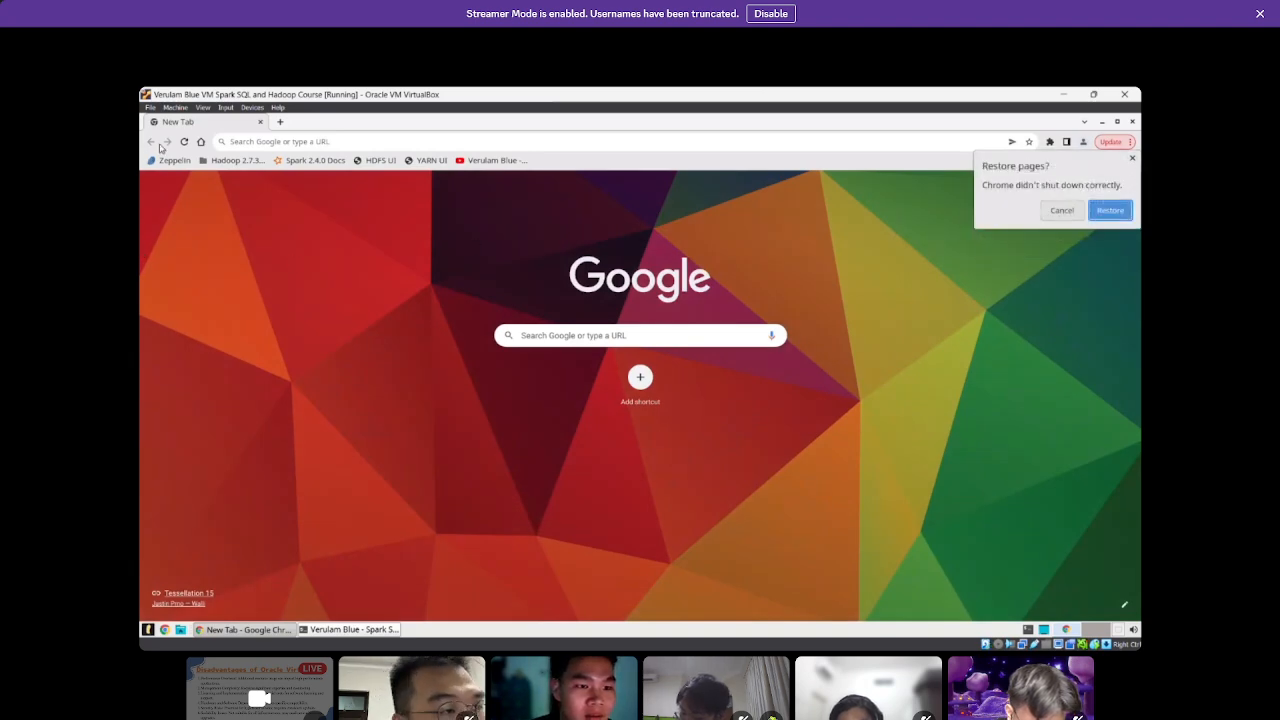
{"action": "left_click", "coordinate": [170, 161]}
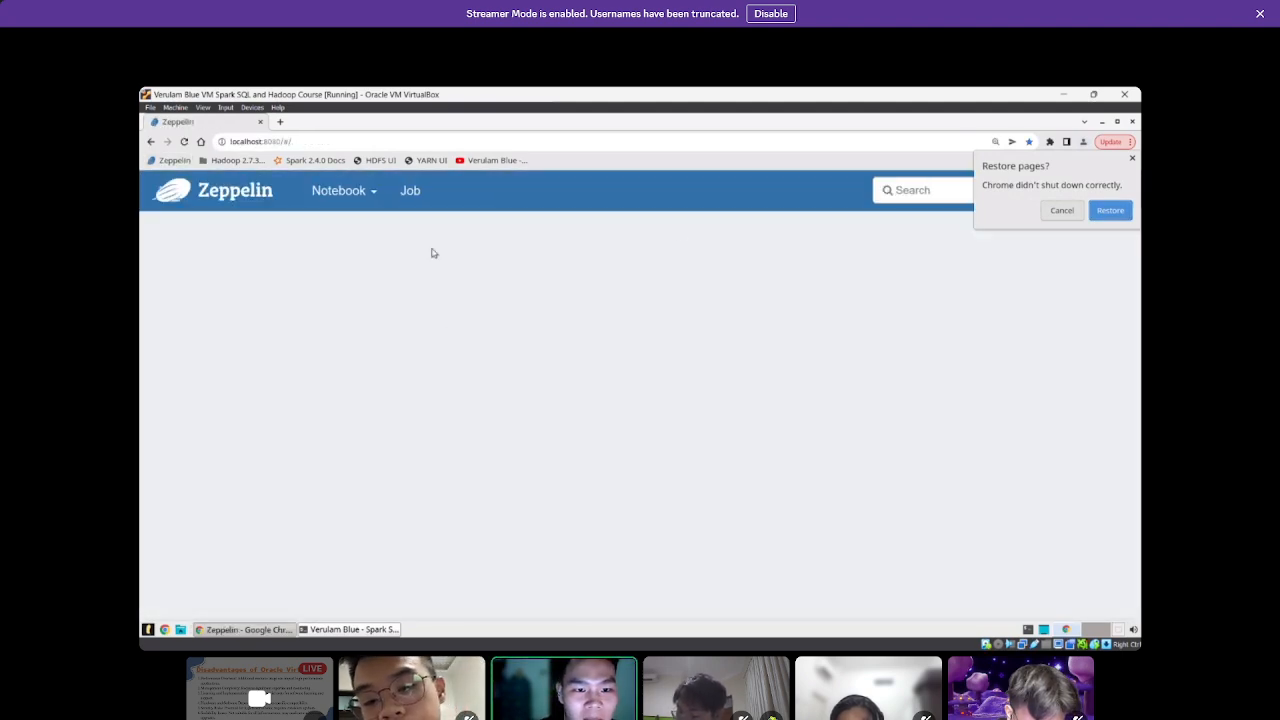
{"action": "left_click", "coordinate": [1132, 160]}
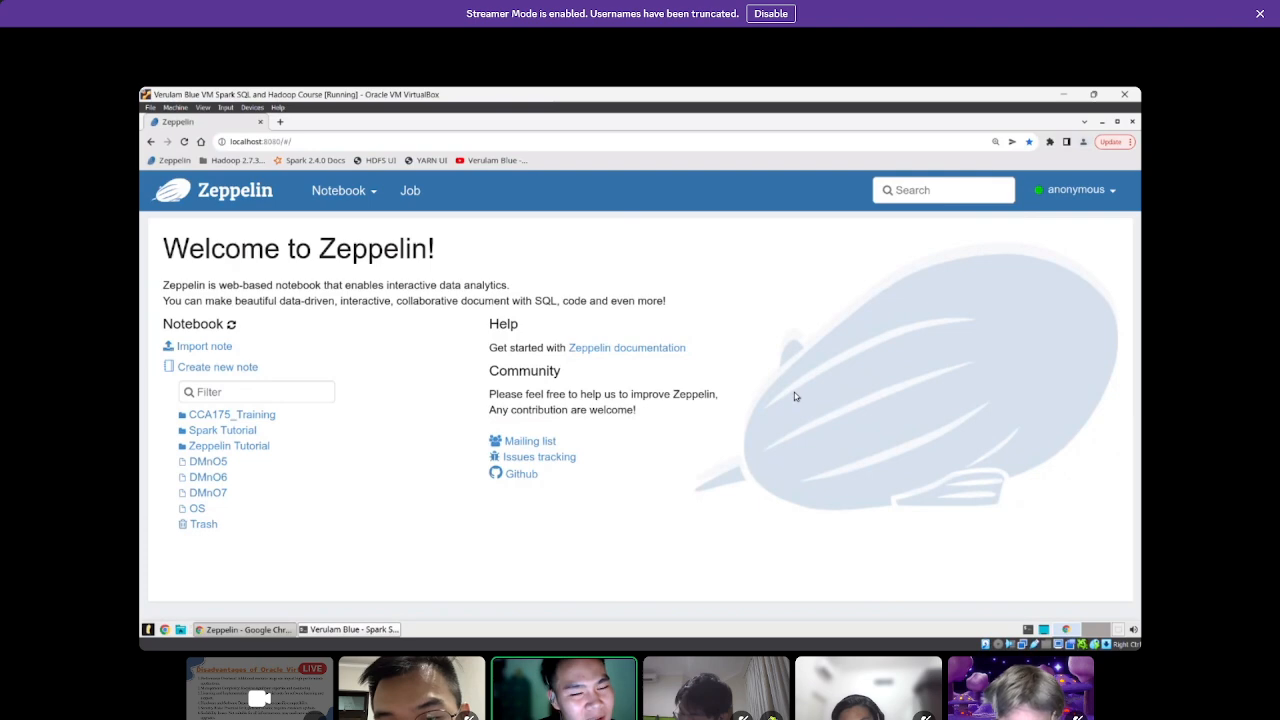
- Open the DMnO5 note and review its RDD creation code and output down to the DataFrame paragraph
{"action": "left_click", "coordinate": [202, 463]}
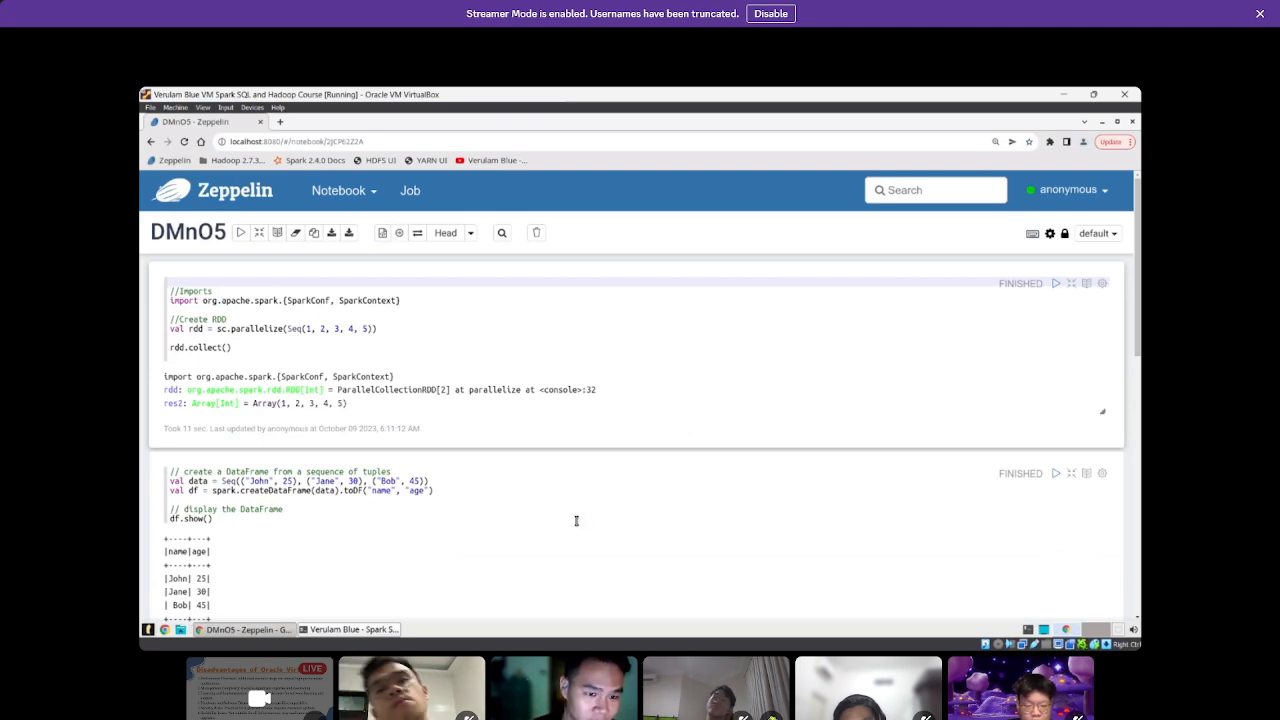
{"action": "mouse_move", "coordinate": [1140, 261]}
{"action": "left_mouse_down"}
{"action": "mouse_move", "coordinate": [1137, 520]}
{"action": "mouse_move", "coordinate": [1137, 279]}
{"action": "left_mouse_up"}
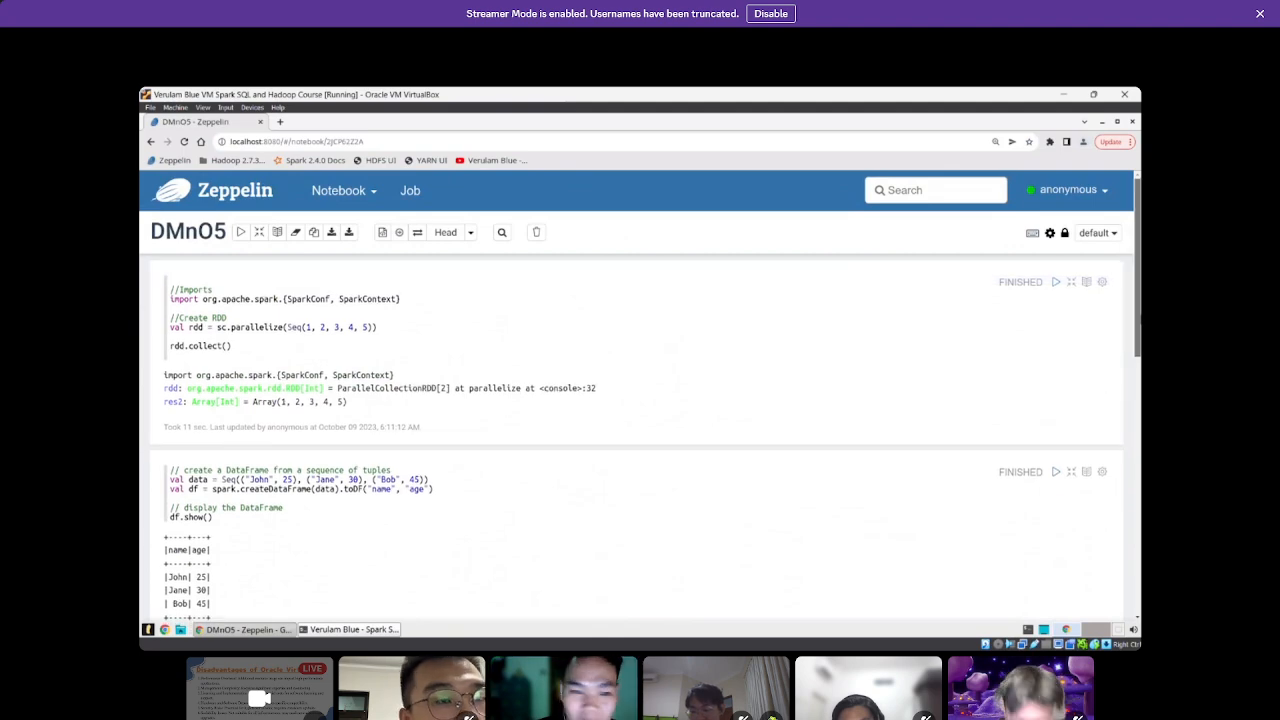
{"action": "scroll", "coordinate": [359, 266], "scroll_direction": "down", "scroll_amount": 1}
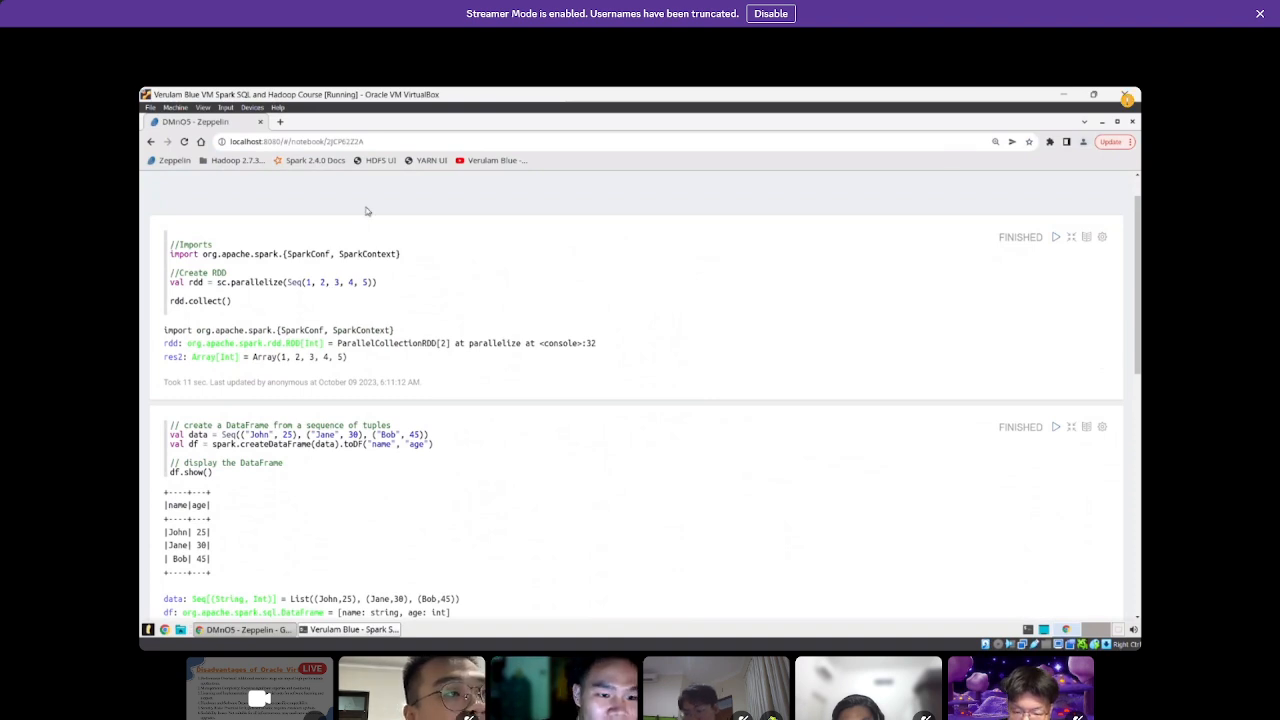
{"action": "left_click_drag", "start_coordinate": [1140, 291], "coordinate": [1140, 359]}
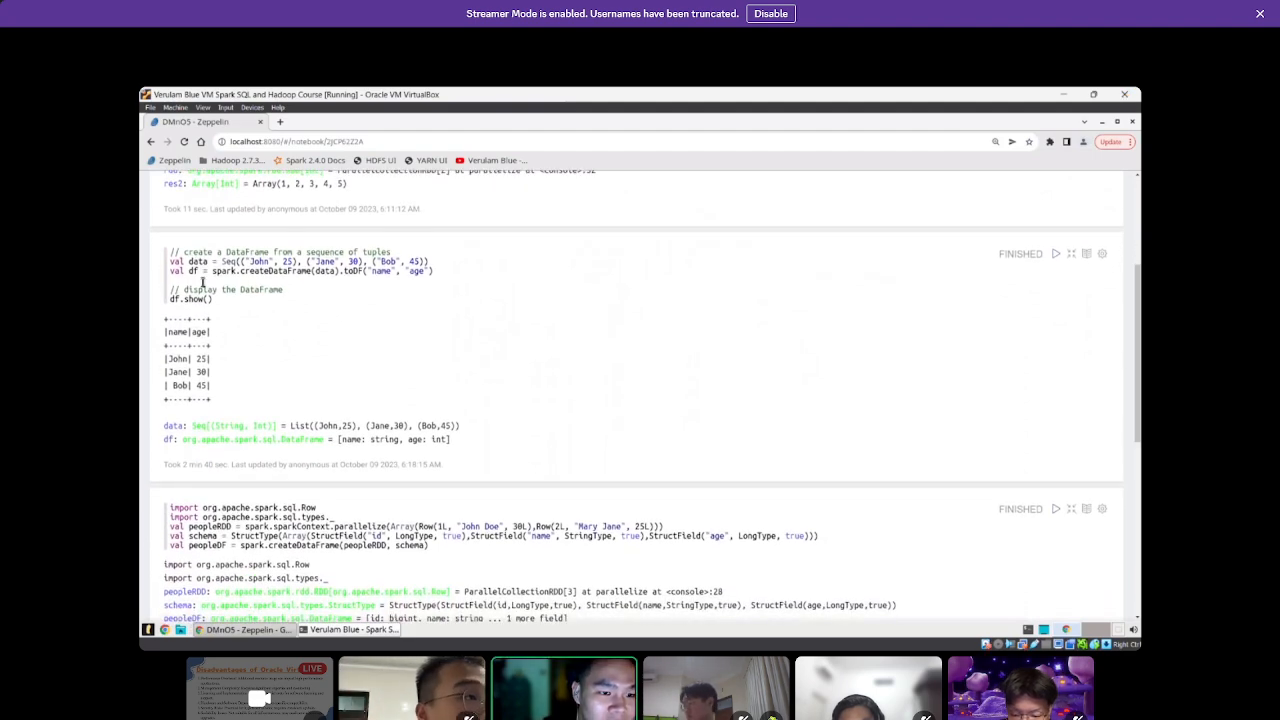
- Highlight the data and df definitions in the DataFrame paragraph, and look through the paragraphs that follow it
{"action": "left_click_drag", "start_coordinate": [170, 261], "coordinate": [248, 261]}
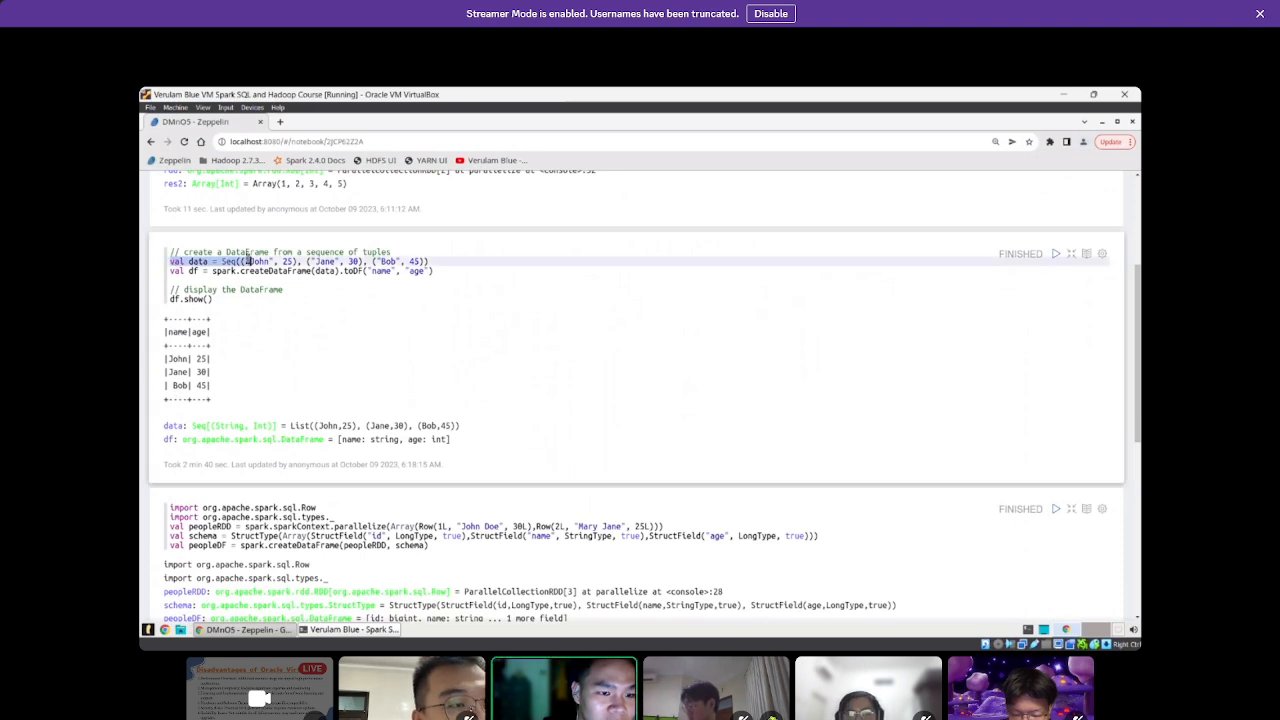
{"action": "left_click", "coordinate": [168, 278]}
{"action": "left_click", "coordinate": [215, 264]}
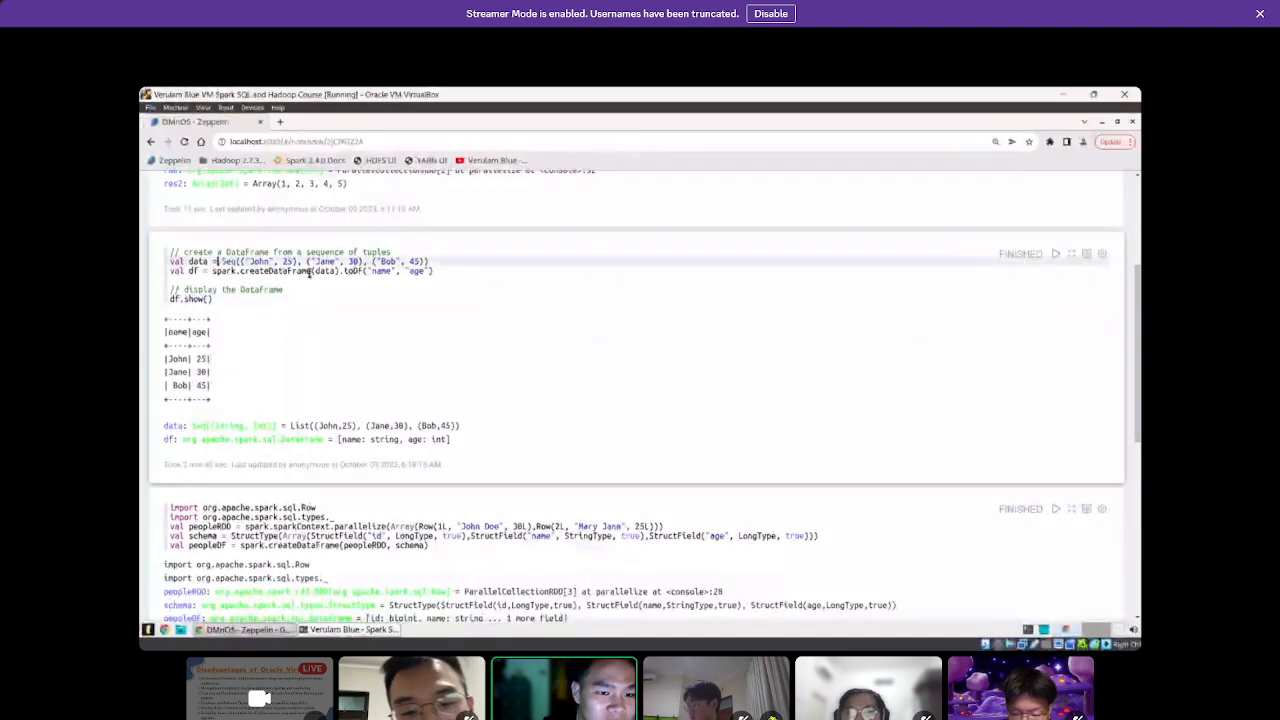
{"action": "left_click_drag", "start_coordinate": [449, 270], "coordinate": [168, 261]}
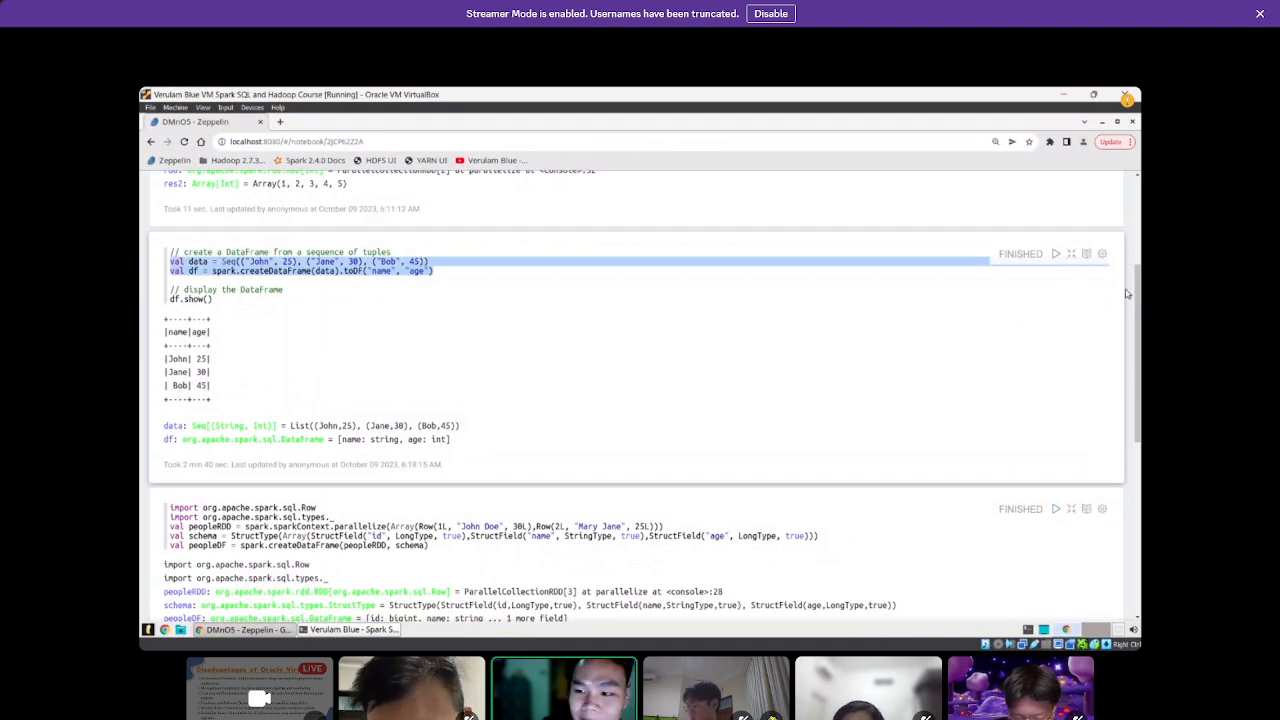
{"action": "scroll", "coordinate": [1137, 304], "scroll_direction": "down", "scroll_amount": 4}
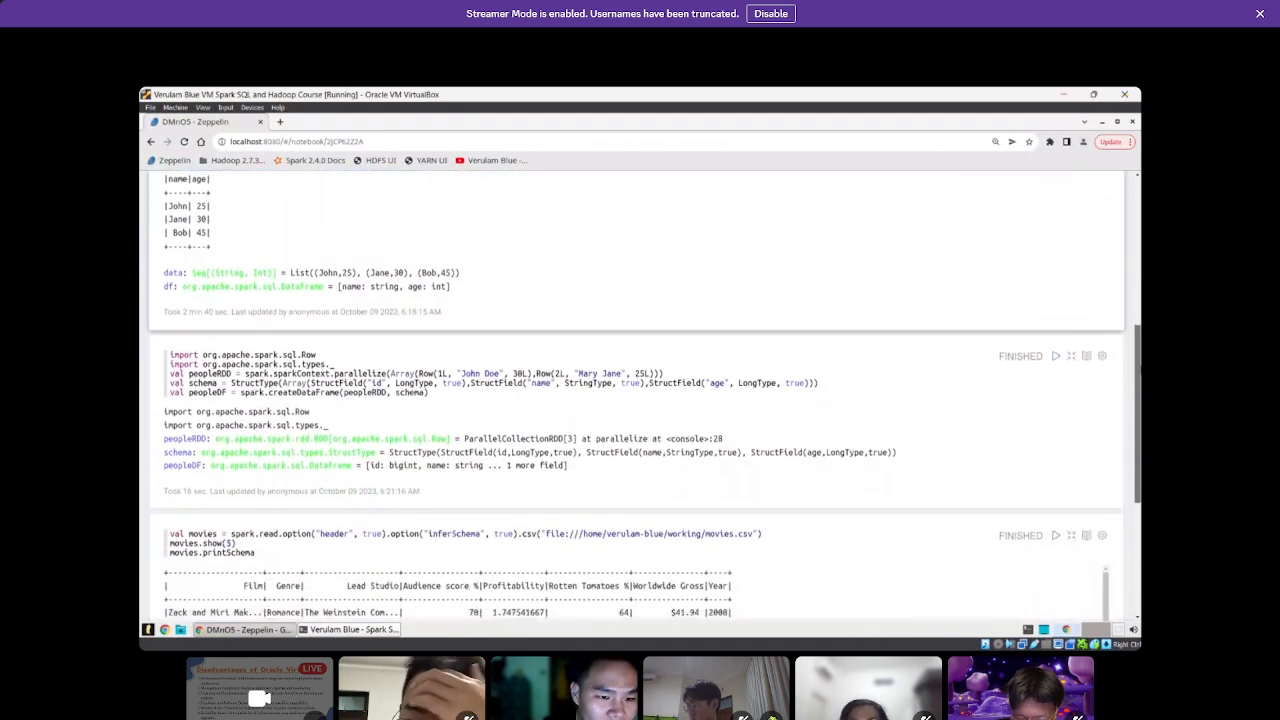
- Review the peopleDF schema paragraph and the movies.csv paragraph with its table and schema output, comparing them with the earlier DataFrame paragraph
{"action": "scroll", "coordinate": [1139, 412], "scroll_direction": "down", "scroll_amount": 2}
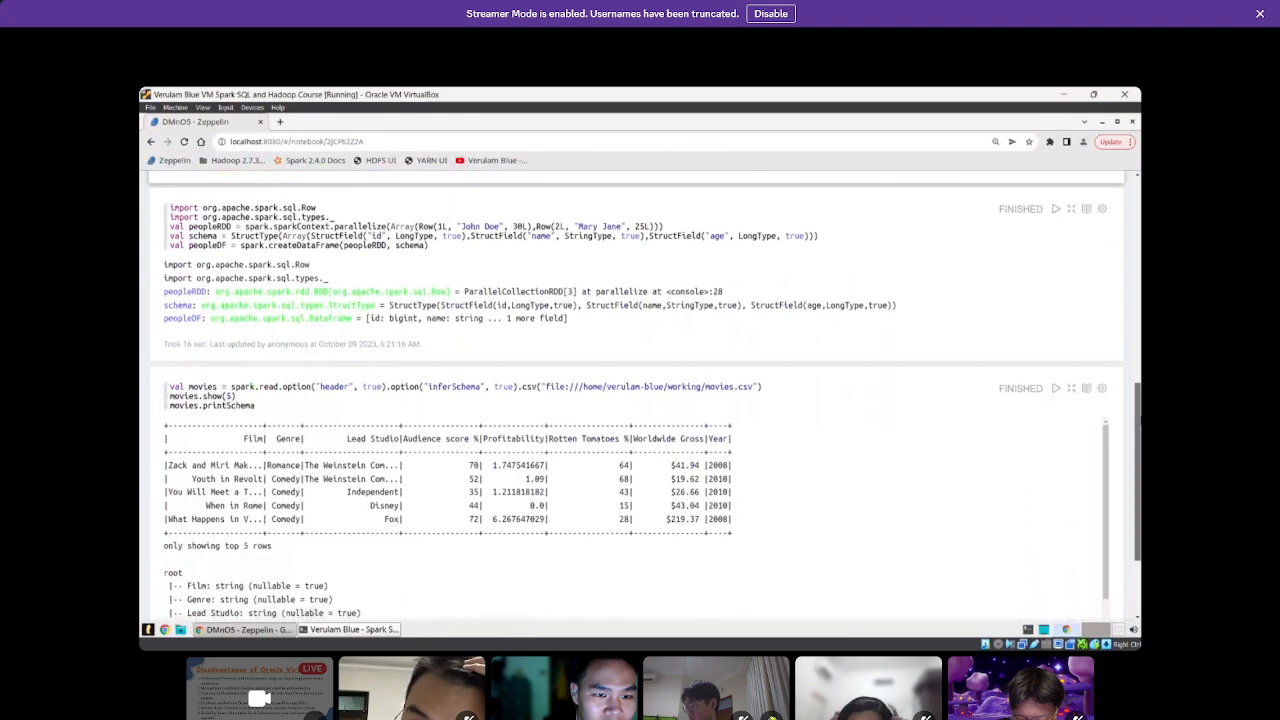
{"action": "left_click_drag", "start_coordinate": [1139, 411], "coordinate": [1136, 392]}
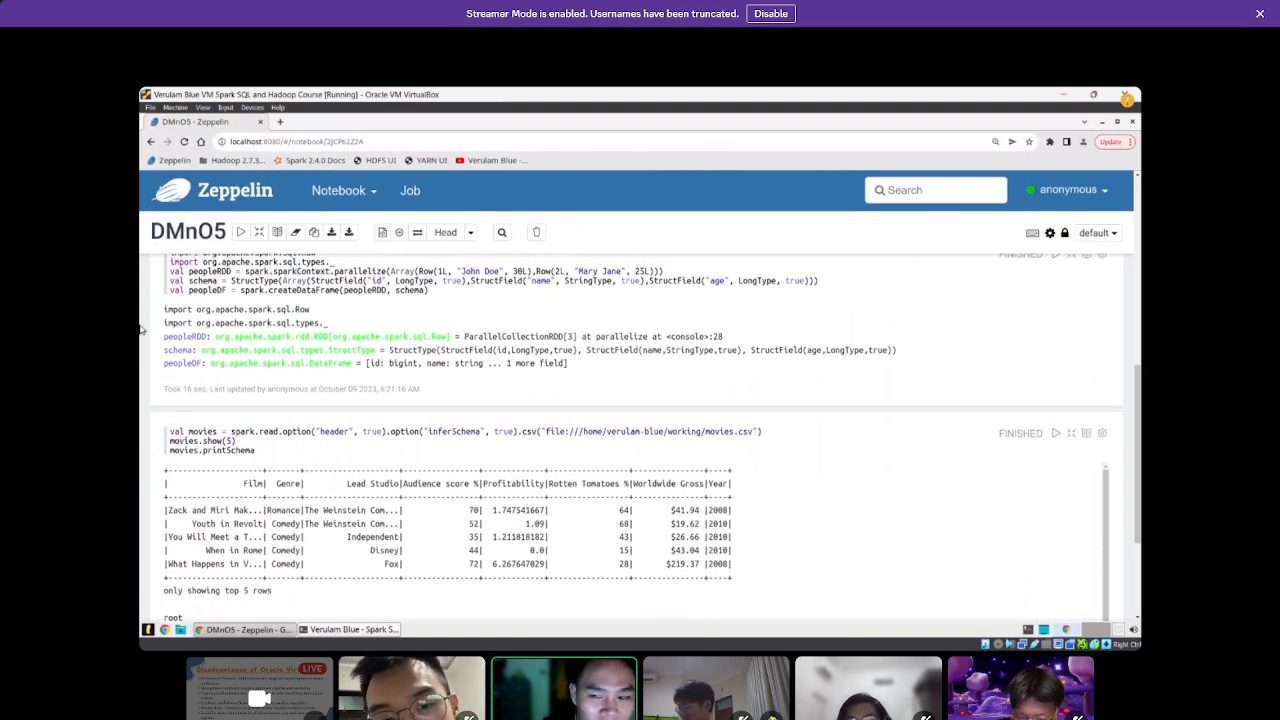
{"action": "left_click_drag", "start_coordinate": [1137, 453], "coordinate": [1140, 515]}
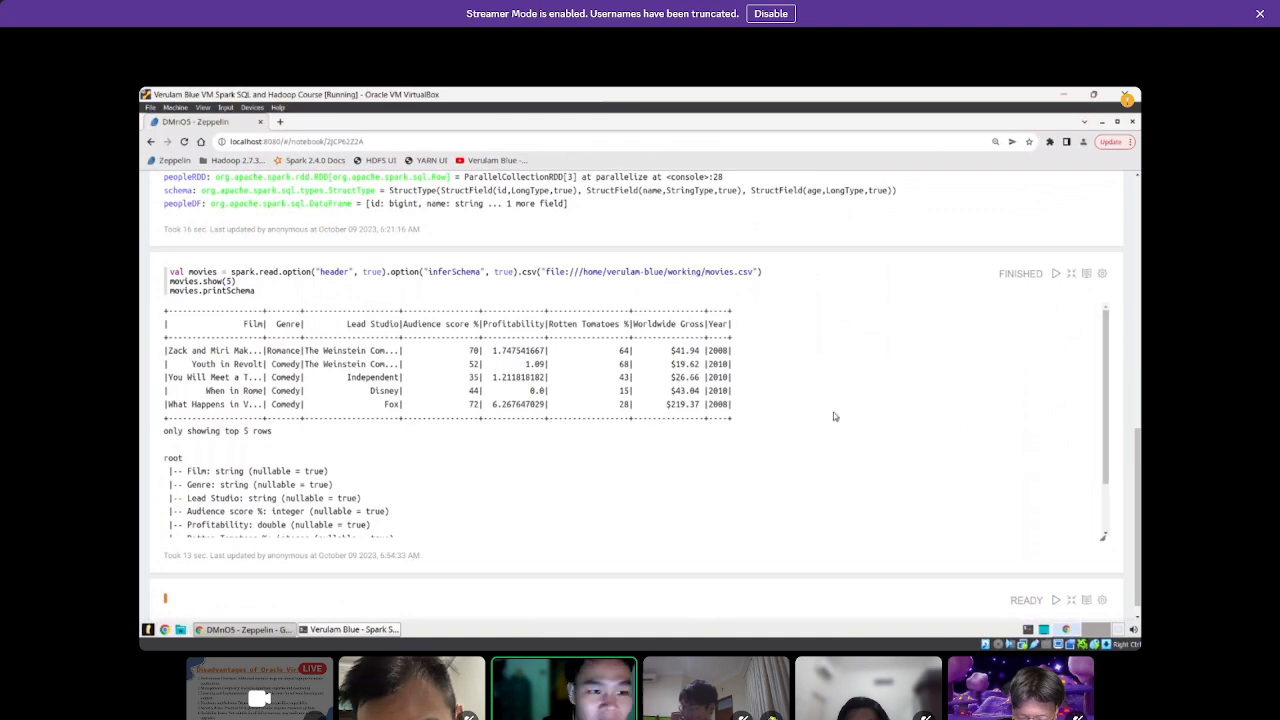
{"action": "scroll", "coordinate": [800, 300], "scroll_direction": "up", "scroll_amount": 5}
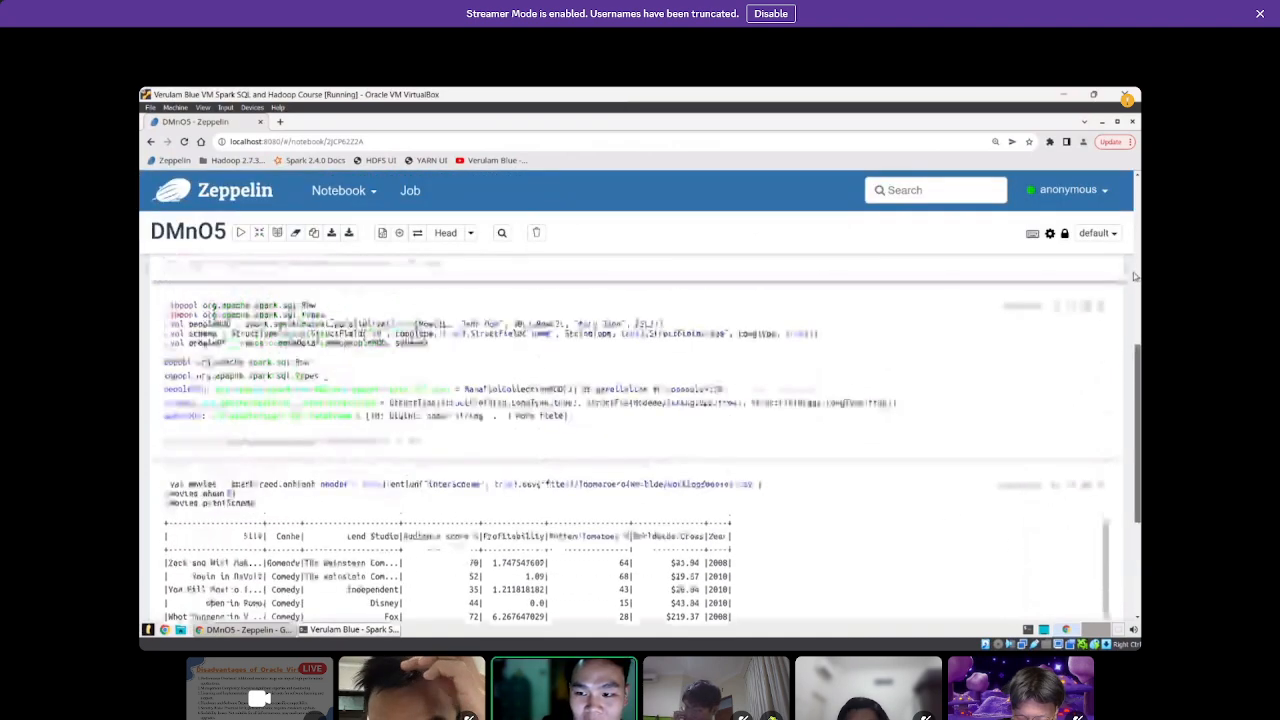
{"action": "scroll", "coordinate": [1134, 288], "scroll_direction": "up", "scroll_amount": 3}
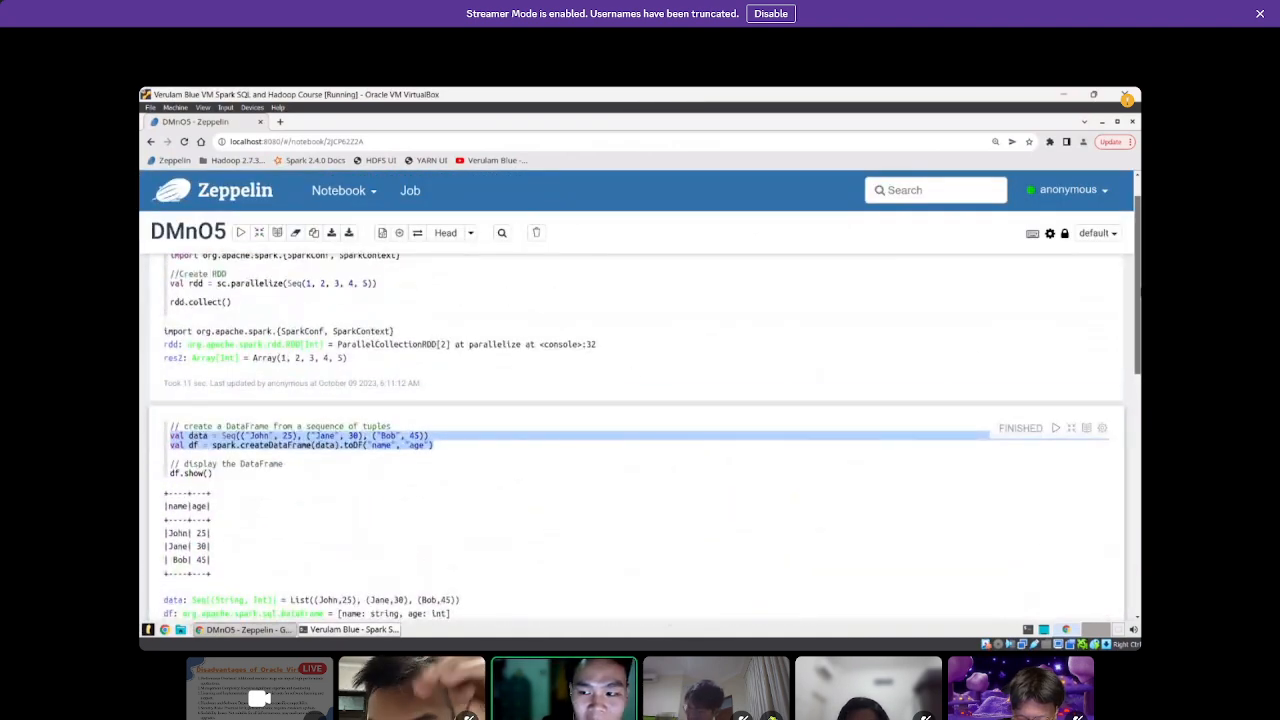
{"action": "scroll", "coordinate": [1133, 450], "scroll_direction": "down", "scroll_amount": 5}
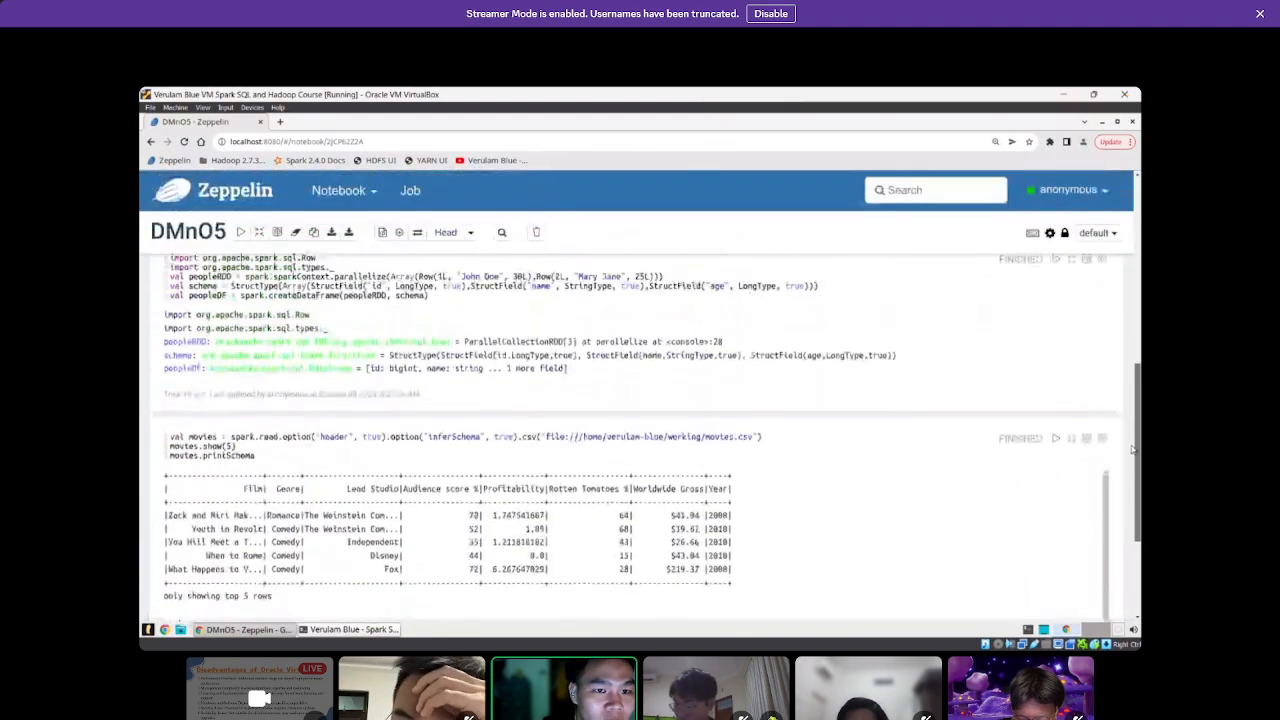
{"action": "left_click_drag", "start_coordinate": [1134, 450], "coordinate": [1134, 447]}
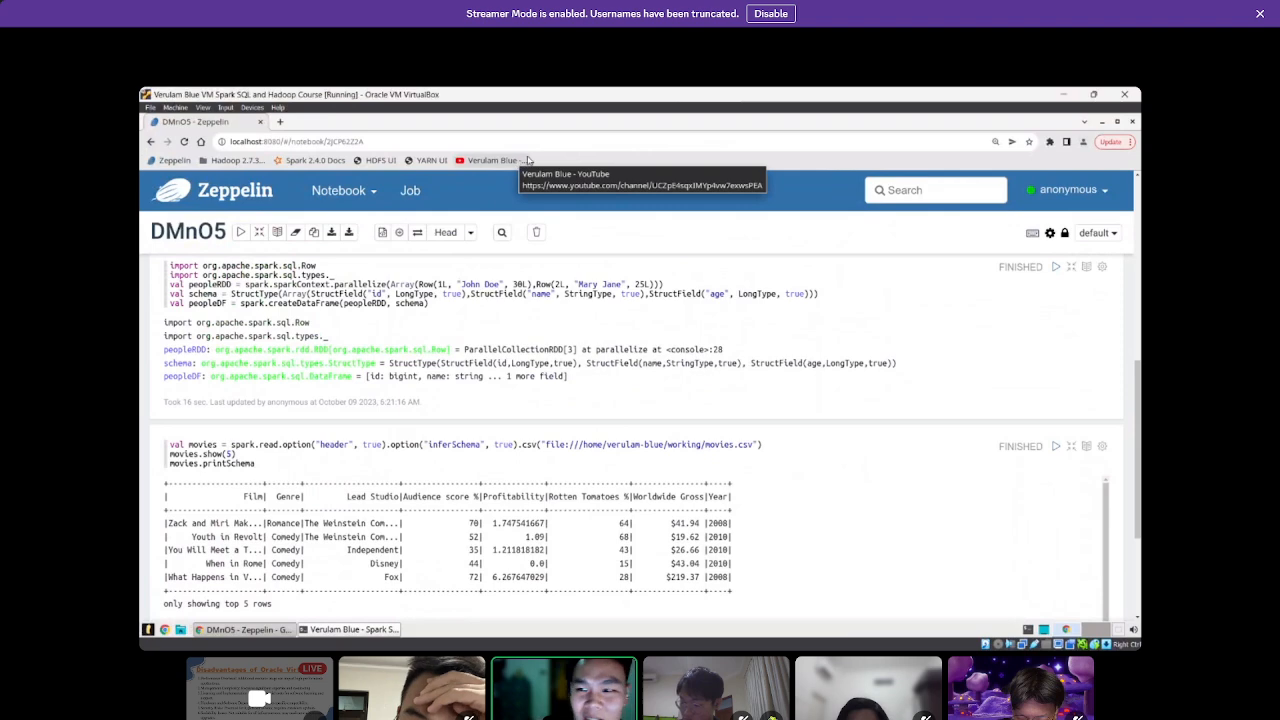
- Shrink the Chrome window to show the desktop, reposition it and the terminal window, and maximize Chrome again
{"action": "left_click", "coordinate": [1119, 121]}
{"action": "left_click_drag", "start_coordinate": [649, 221], "coordinate": [964, 242]}
{"action": "left_click", "coordinate": [509, 195]}
{"action": "left_click_drag", "start_coordinate": [509, 200], "coordinate": [424, 142]}
{"action": "left_click_drag", "start_coordinate": [843, 243], "coordinate": [780, 203]}
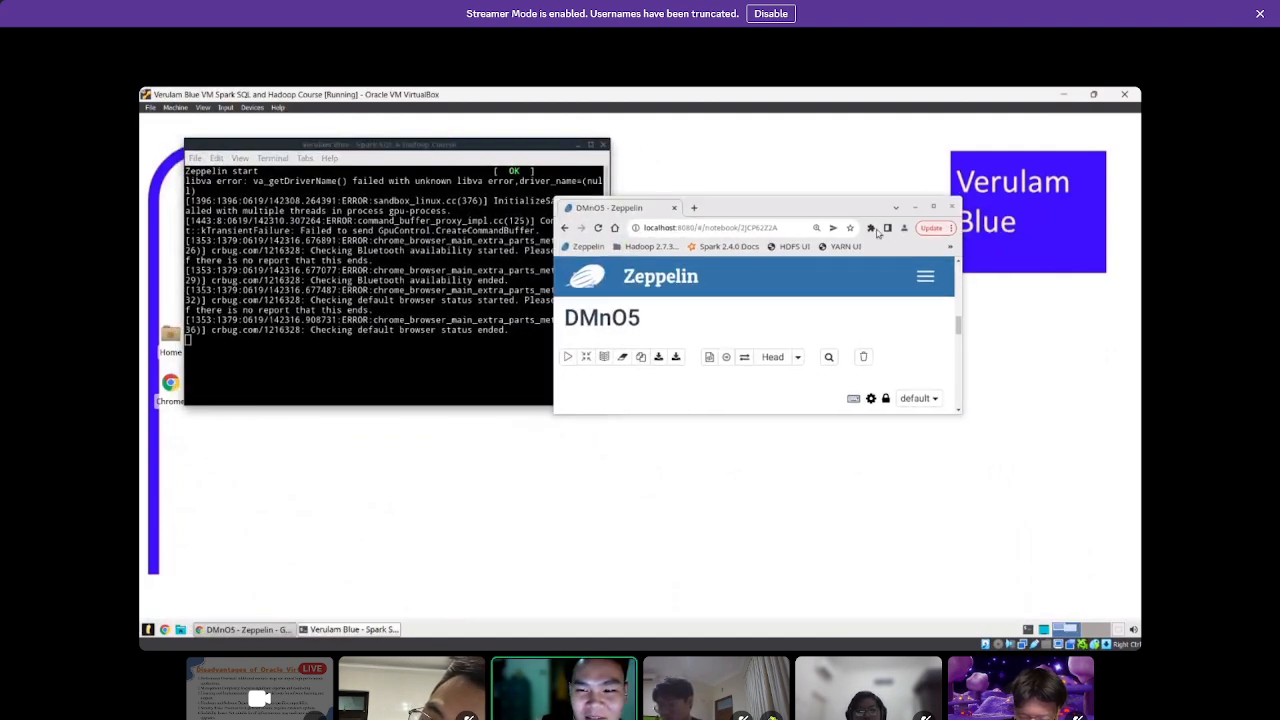
{"action": "left_click", "coordinate": [934, 208]}
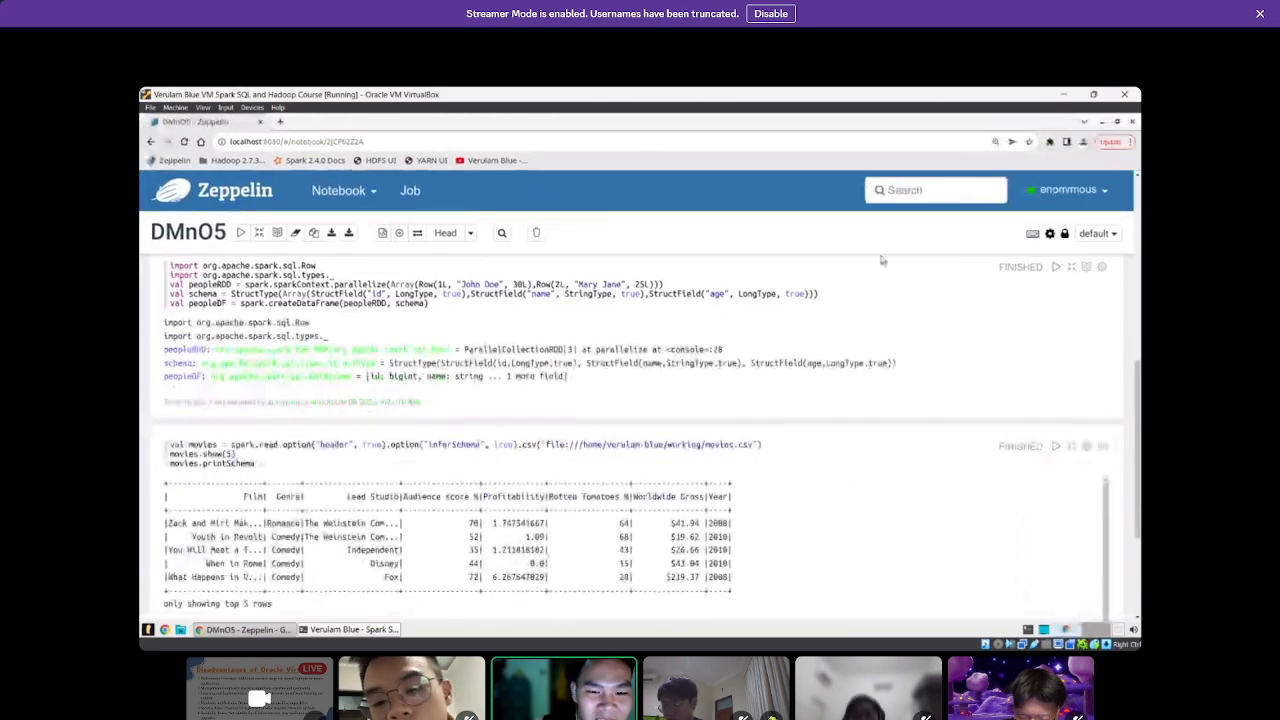
- Restore Chrome to its smaller size and arrange it and the terminal window so the virtual machine's desktop icons are uncovered
{"action": "left_click_drag", "start_coordinate": [1139, 477], "coordinate": [1140, 190]}
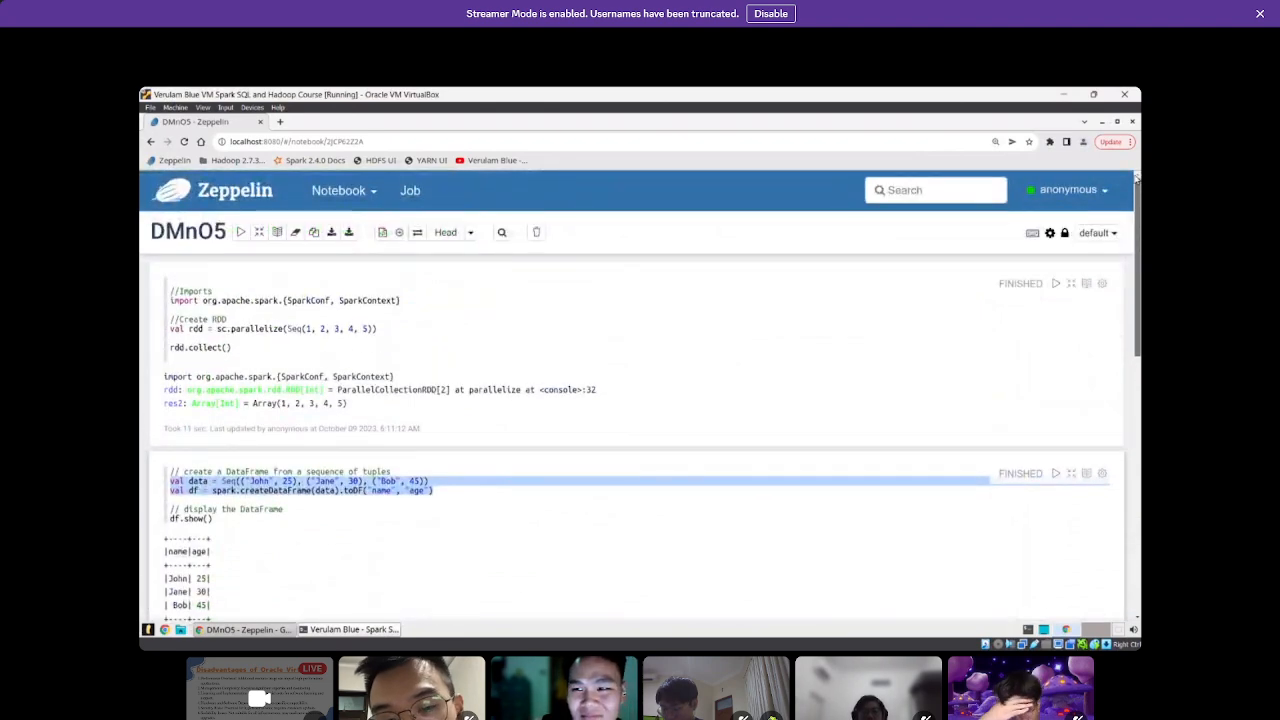
{"action": "left_click", "coordinate": [1117, 121]}
{"action": "left_click_drag", "start_coordinate": [782, 208], "coordinate": [681, 274]}
{"action": "left_click_drag", "start_coordinate": [450, 145], "coordinate": [468, 187]}
{"action": "left_click_drag", "start_coordinate": [765, 263], "coordinate": [855, 346]}
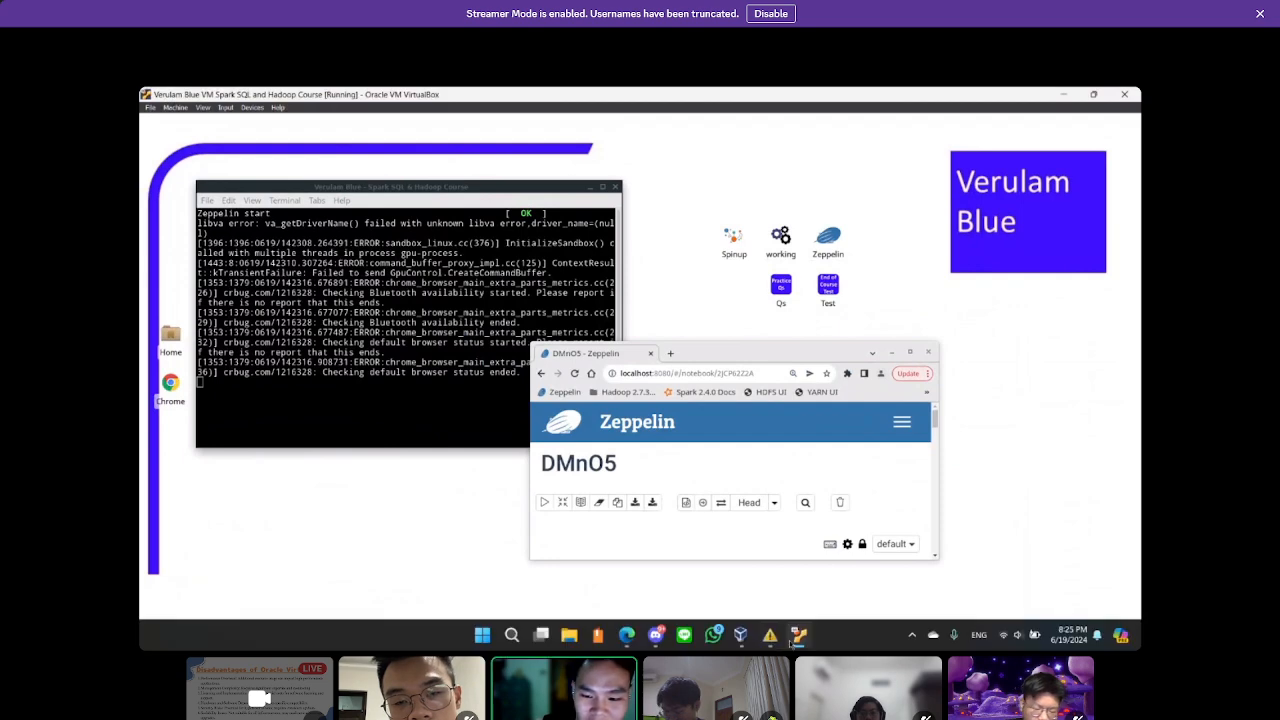
- Switch to the Canva presentation in Edge, select the Conclusion slide on page 9, and present it full screen
{"action": "mouse_move", "coordinate": [727, 625]}
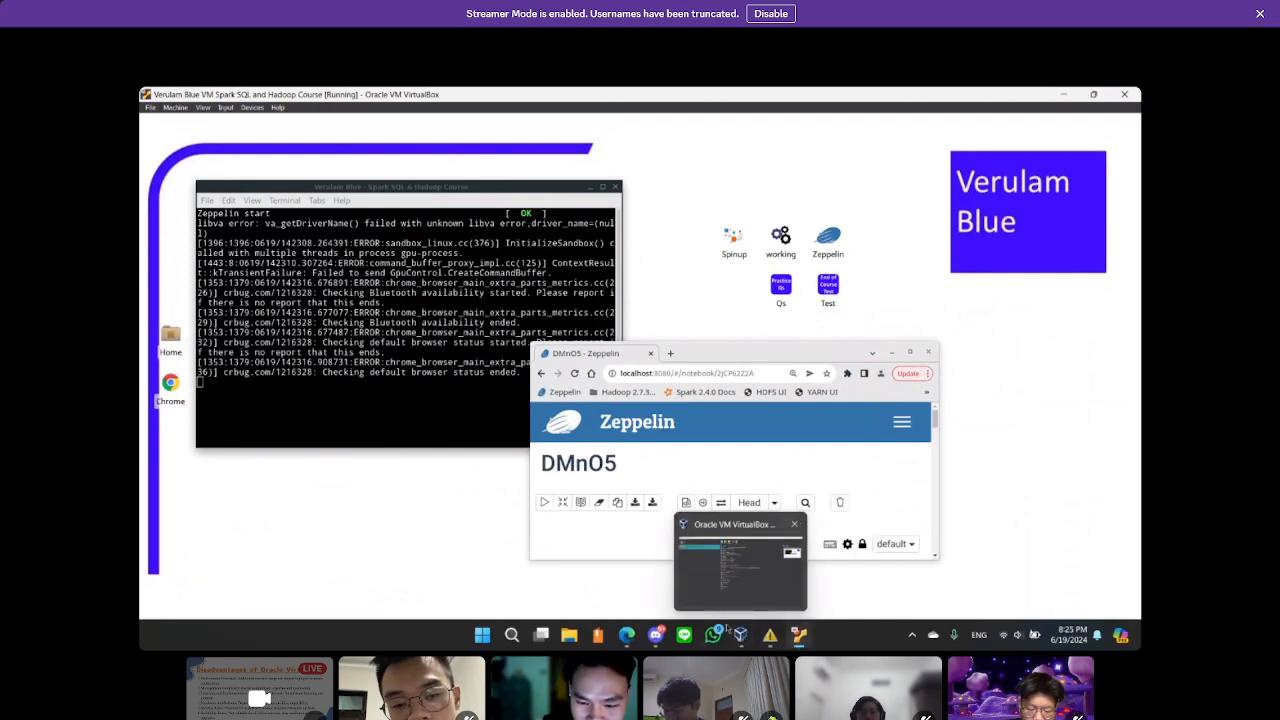
{"action": "left_click", "coordinate": [626, 634]}
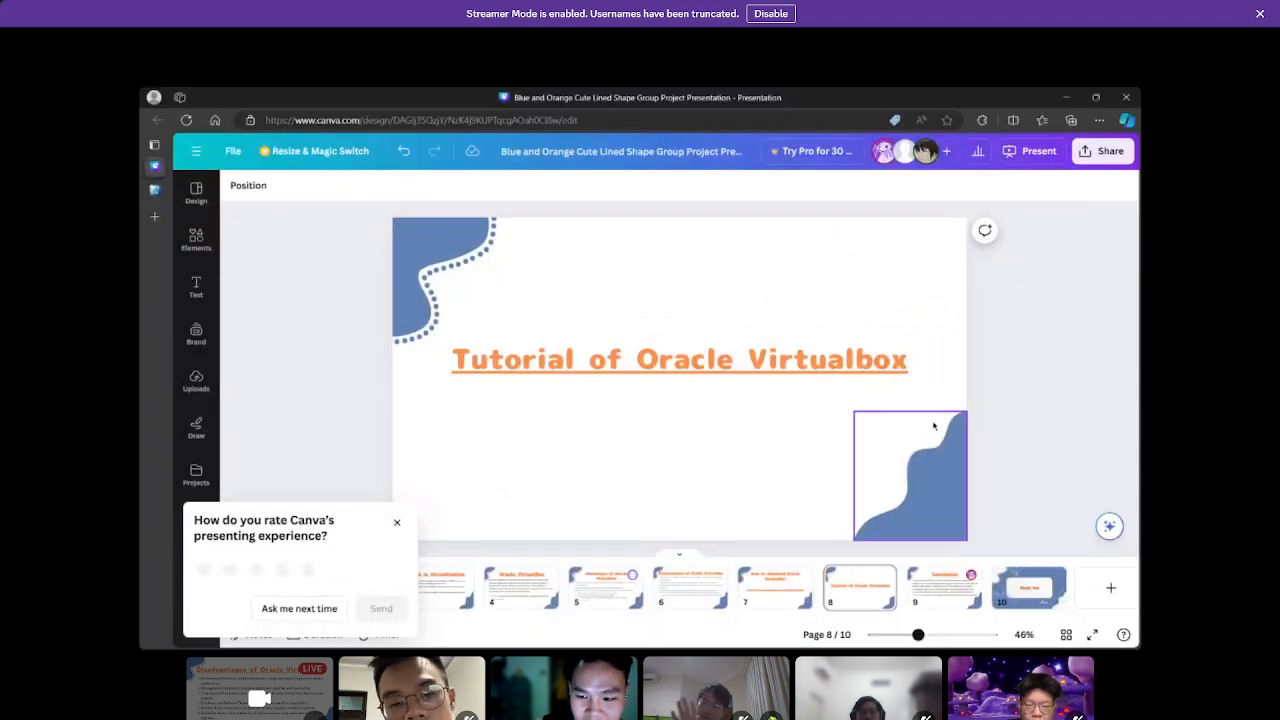
{"action": "left_click", "coordinate": [875, 301]}
{"action": "left_click", "coordinate": [917, 582]}
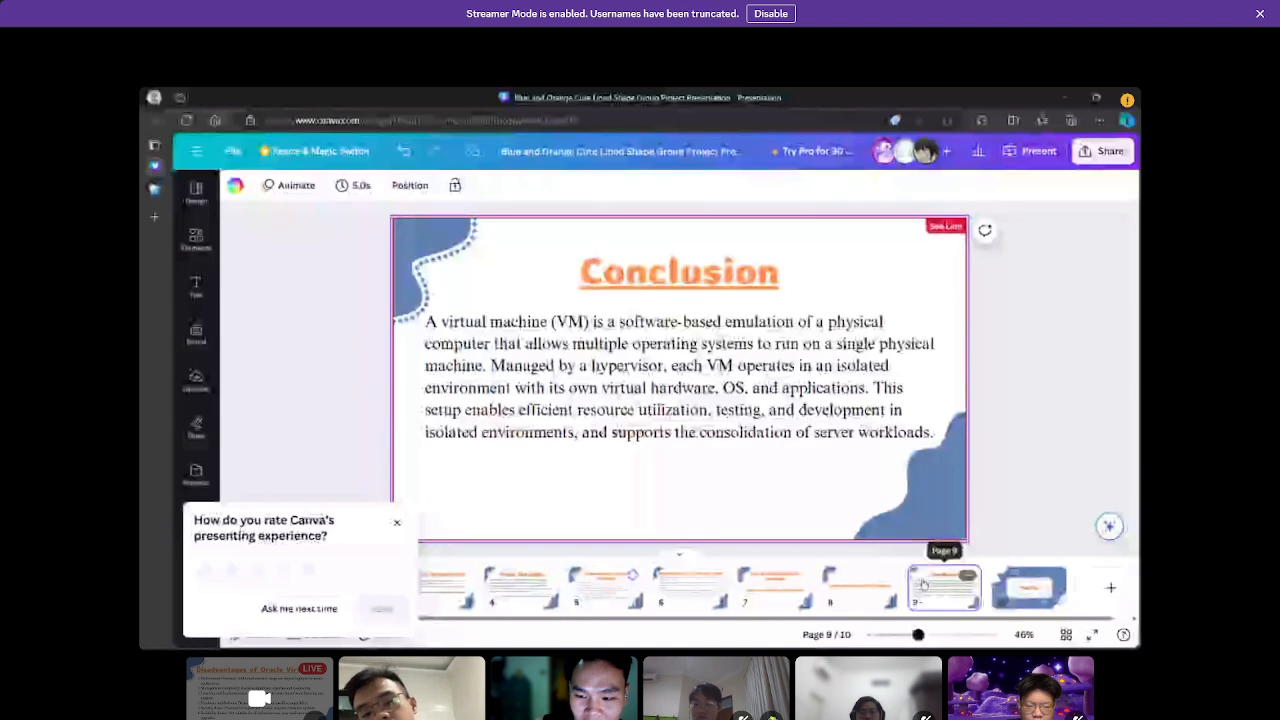
{"action": "left_click", "coordinate": [1038, 151]}
{"action": "left_click", "coordinate": [998, 492]}
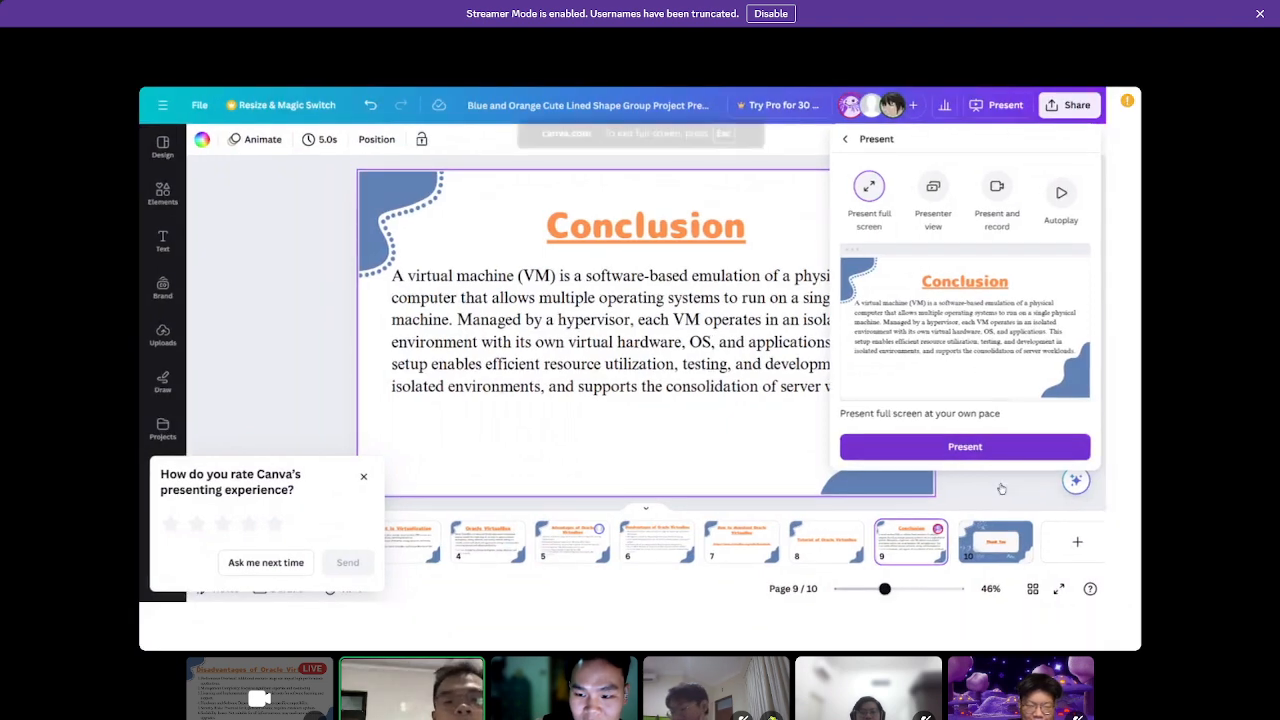